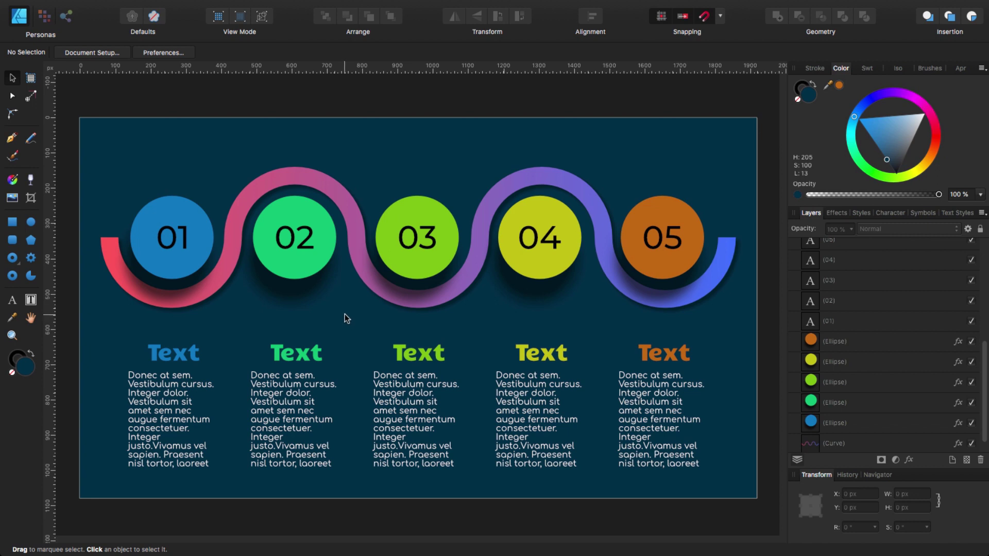
# - Create a new 1920 × 1080 px document in RGB/16 at 300 DPI
pyautogui.moveTo(219, 3)
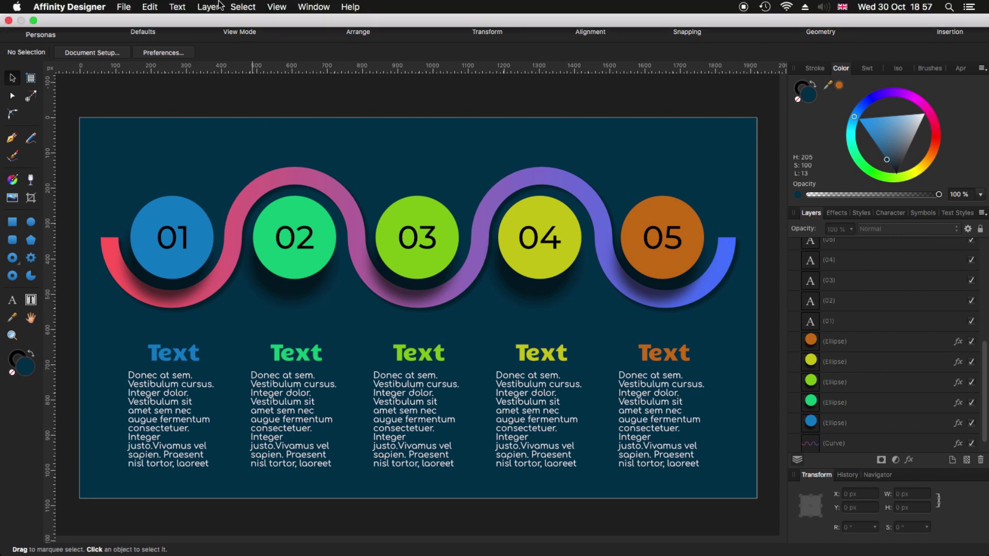
pyautogui.click(126, 6)
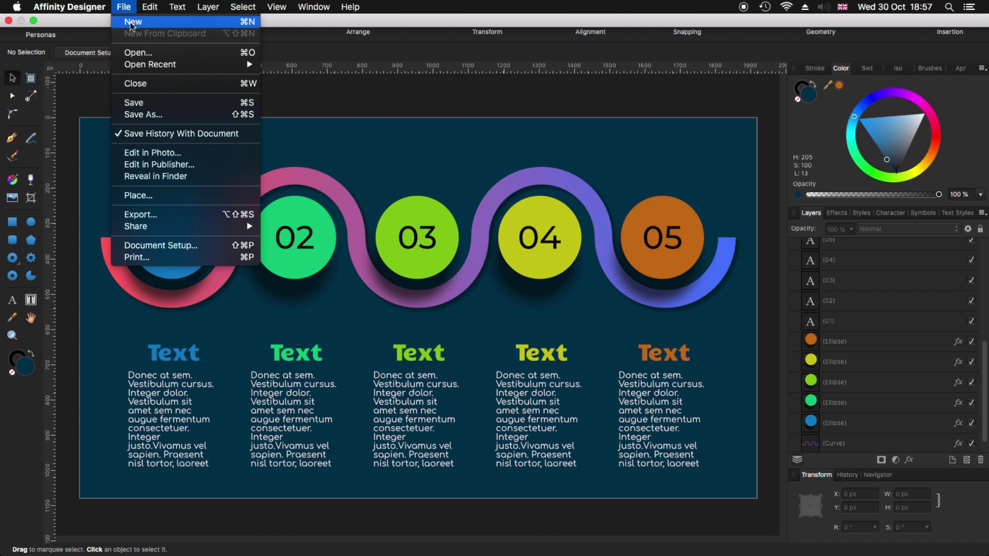
pyautogui.click(132, 24)
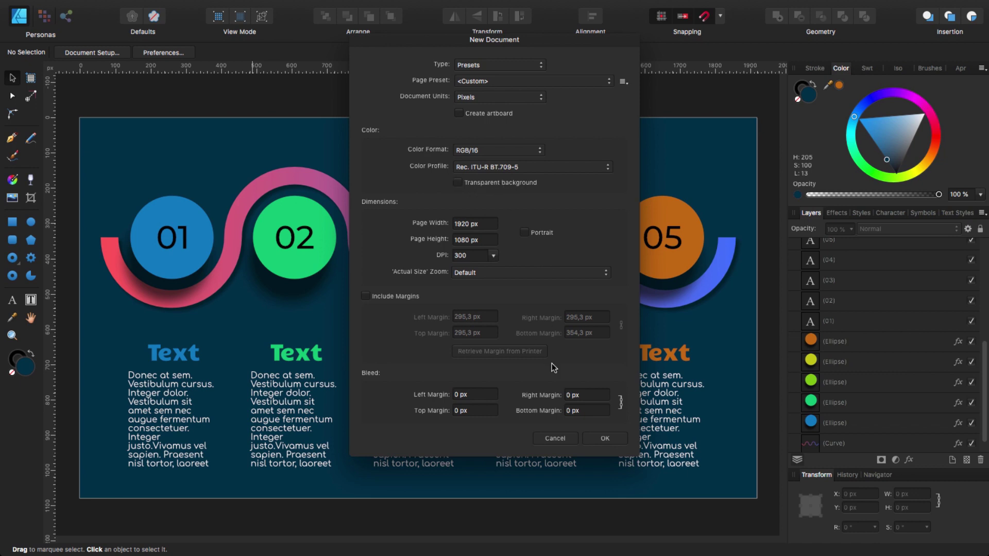
pyautogui.click(606, 440)
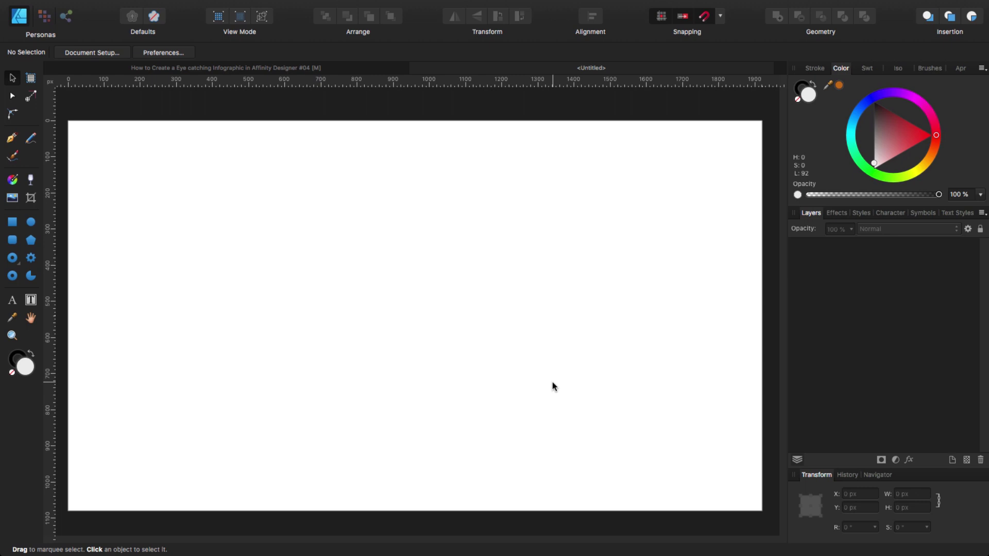
pyautogui.moveTo(273, 5)
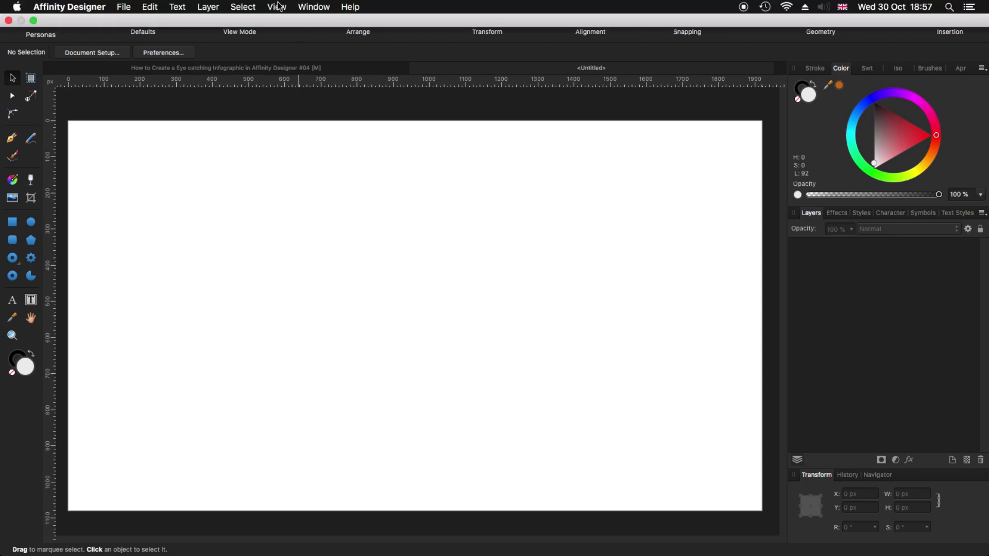
pyautogui.click(281, 7)
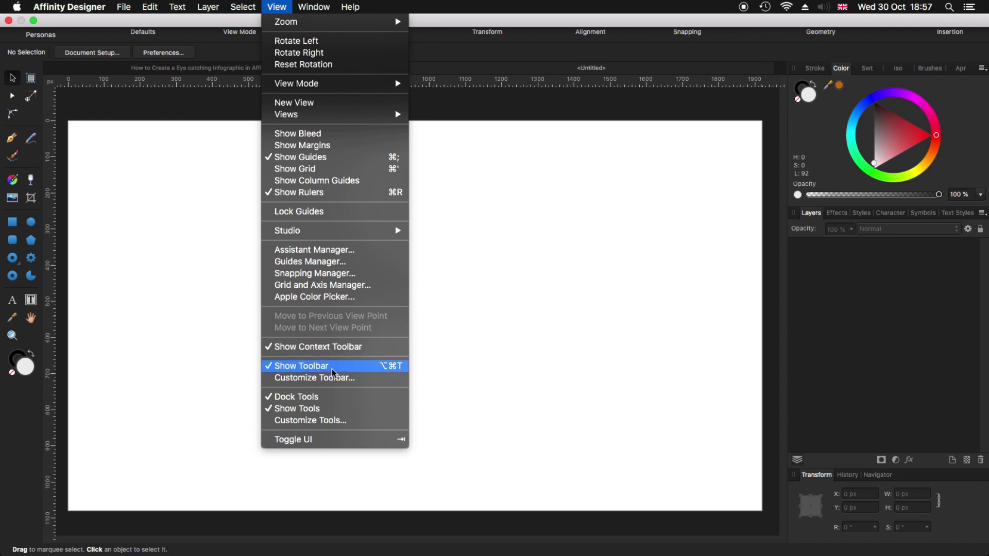
pyautogui.click(178, 268)
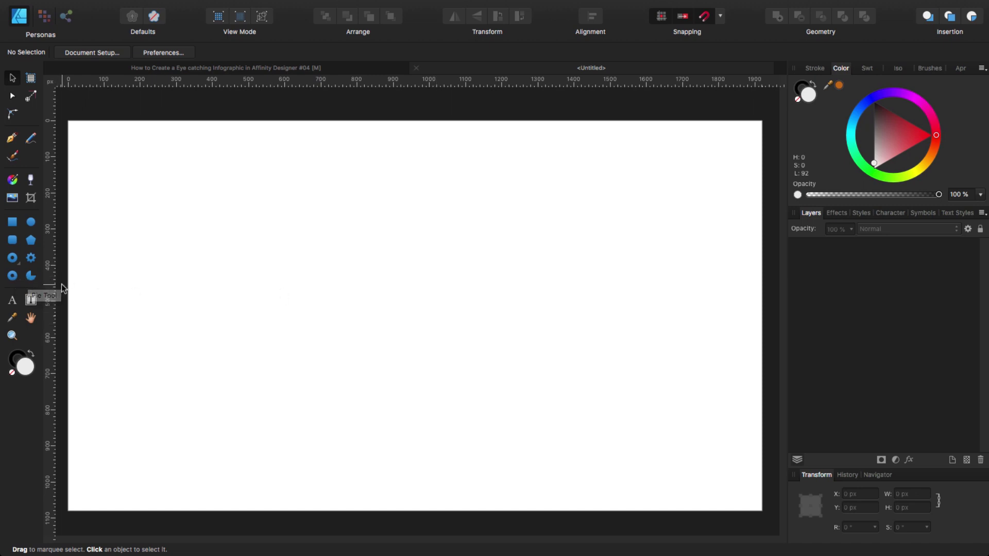
# - Draw a donut in the page's upper-left area, then set its size to 400 × 400 px and its hole radius to 75%
pyautogui.click(11, 277)
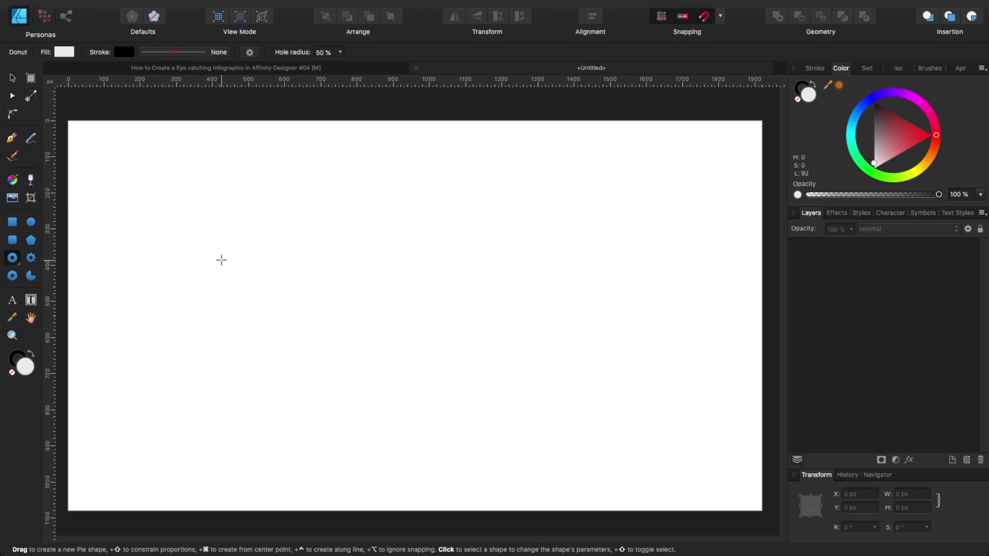
pyautogui.moveTo(197, 252); pyautogui.dragTo(256, 306)
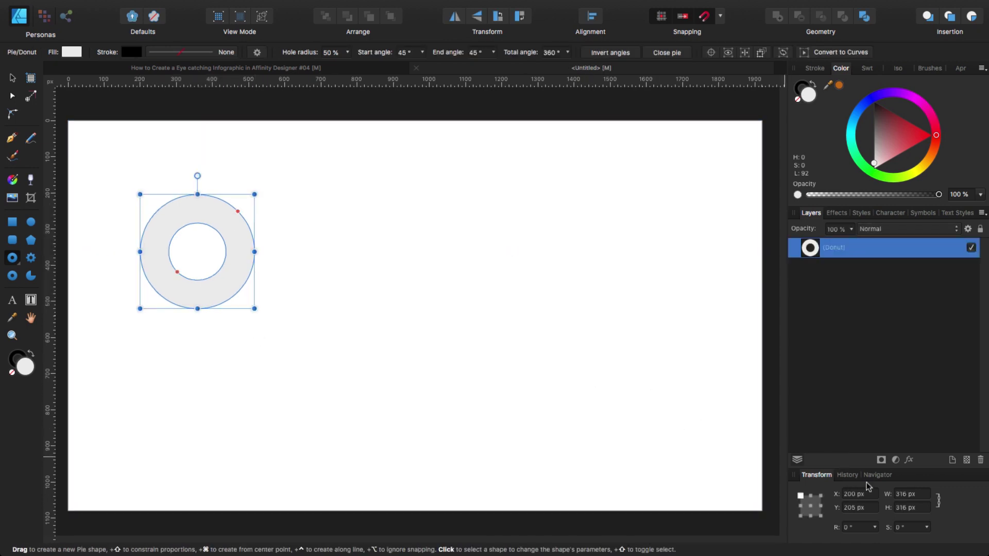
pyautogui.click(922, 495)
pyautogui.write('400')
pyautogui.press('Return')
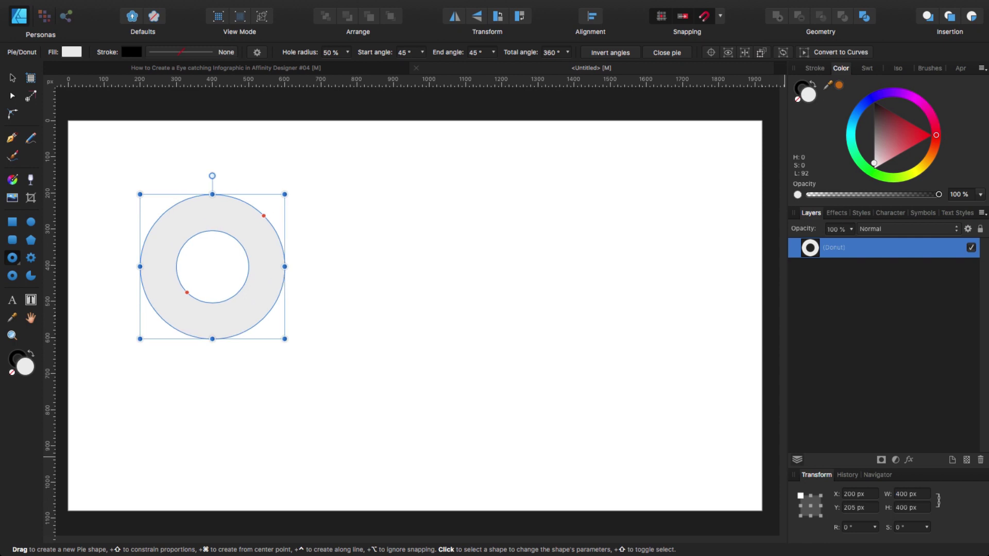
pyautogui.click(11, 80)
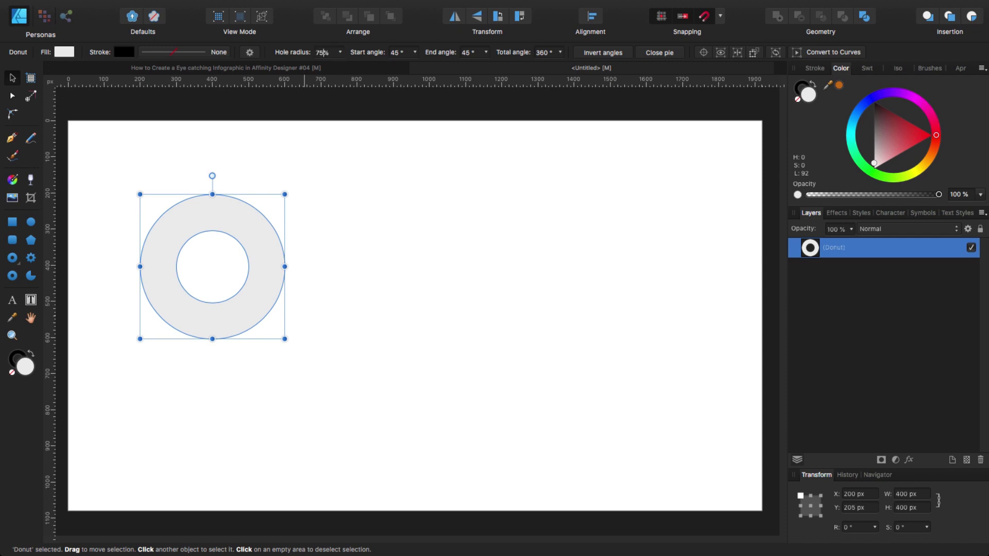
pyautogui.press('Return')
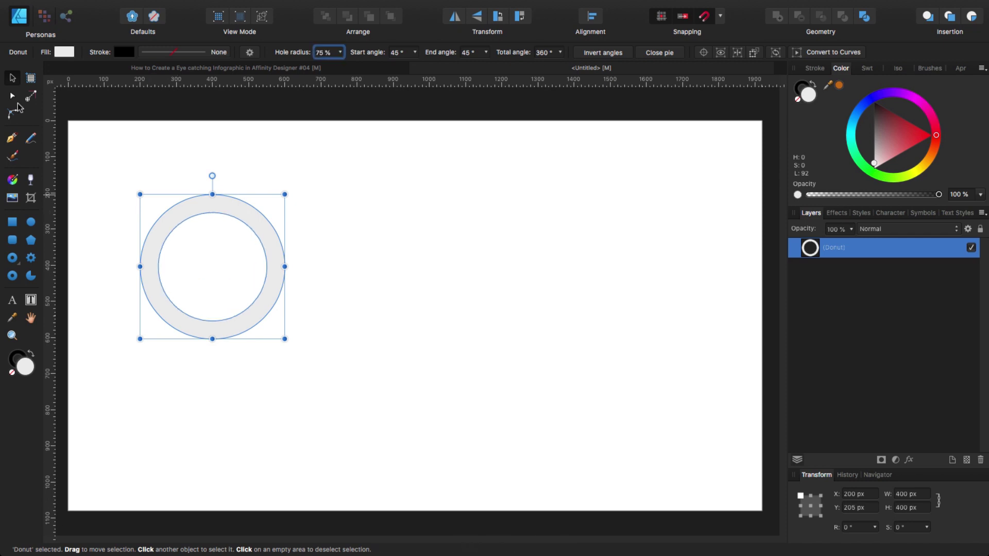
# - Reduce the donut to its lower half with a start angle of 180° and an end angle of 0°
pyautogui.press('a')
pyautogui.moveTo(263, 215); pyautogui.dragTo(143, 265)
pyautogui.moveTo(269, 216); pyautogui.dragTo(285, 264)
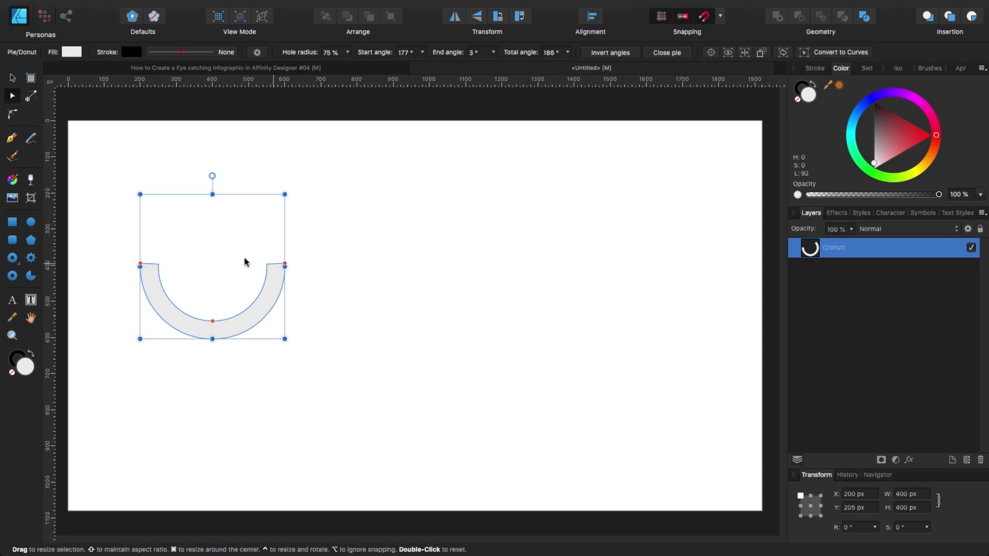
pyautogui.moveTo(139, 265); pyautogui.dragTo(139, 266)
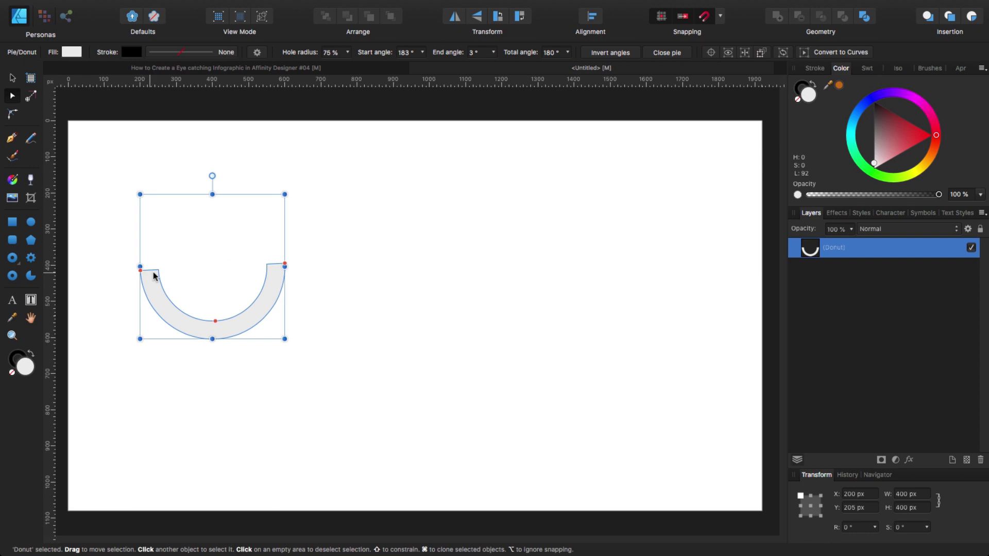
pyautogui.moveTo(284, 261); pyautogui.dragTo(285, 267)
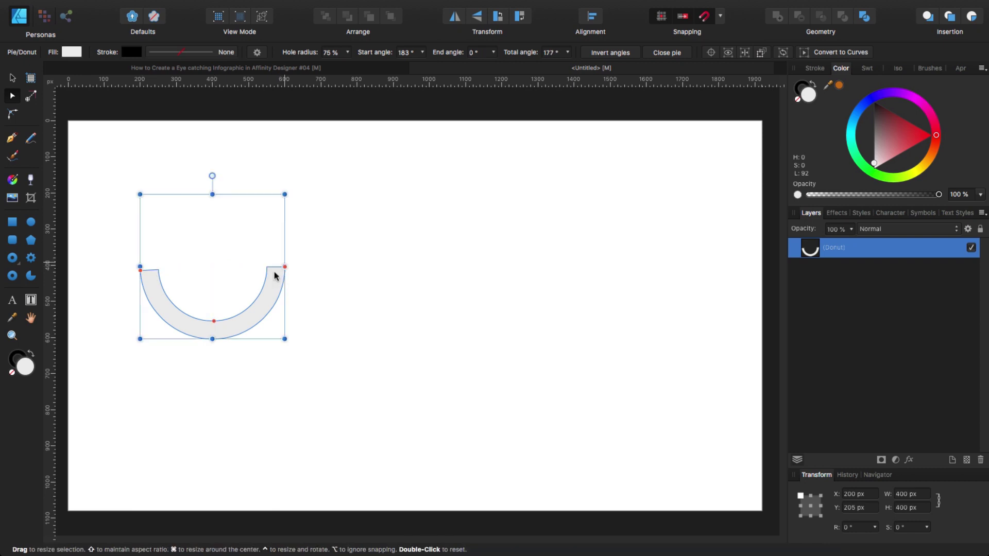
pyautogui.moveTo(141, 268); pyautogui.dragTo(140, 266)
pyautogui.press('v')
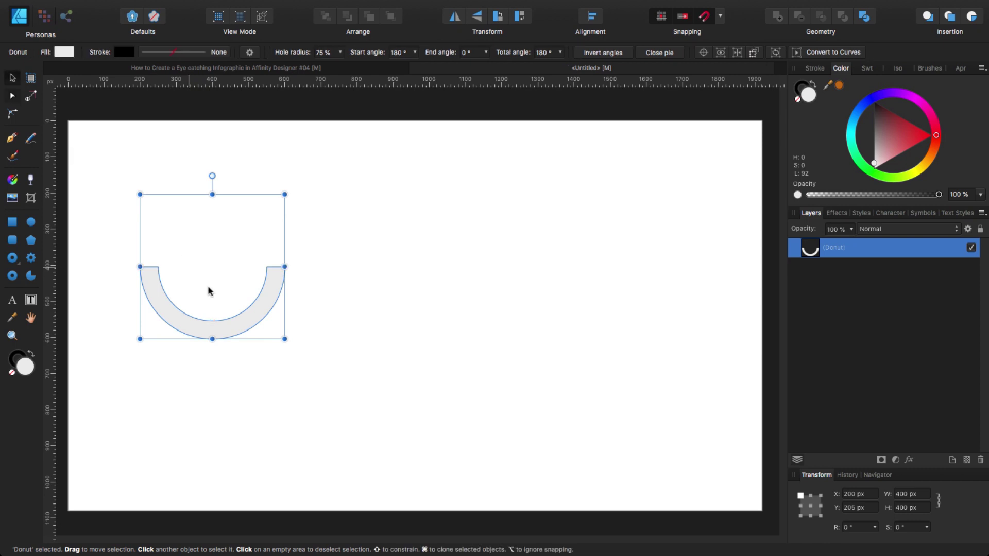
# - Duplicate the half ring into a row of five across the page and flip the second and fourth arcs vertically
pyautogui.moveTo(243, 327)
pyautogui.mouseDown()
pyautogui.moveTo(210, 329)
pyautogui.moveTo(375, 331)
pyautogui.moveTo(354, 339)
pyautogui.moveTo(495, 327)
pyautogui.moveTo(456, 340)
pyautogui.moveTo(713, 325)
pyautogui.moveTo(720, 338)
pyautogui.mouseUp()
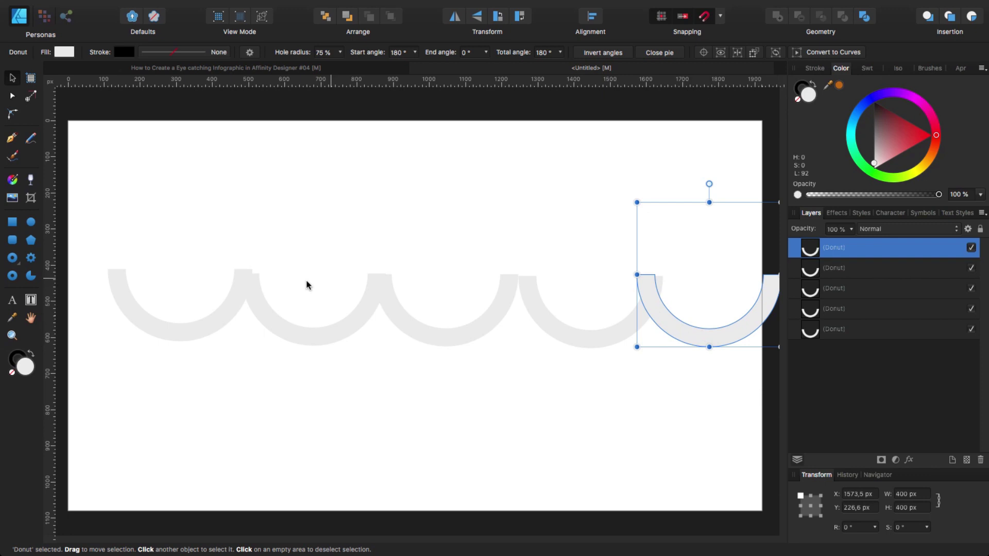
pyautogui.click(309, 337)
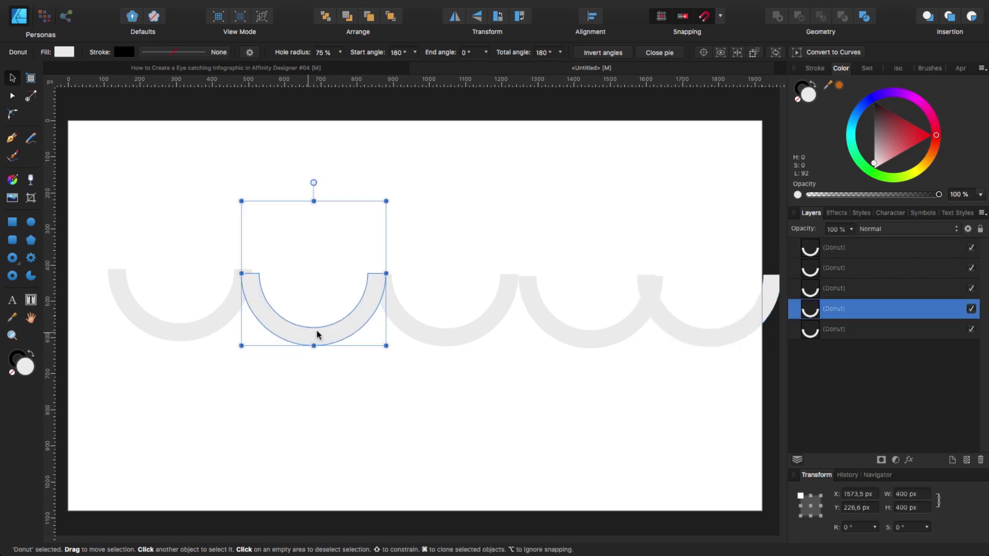
pyautogui.click(477, 16)
pyautogui.click(561, 328)
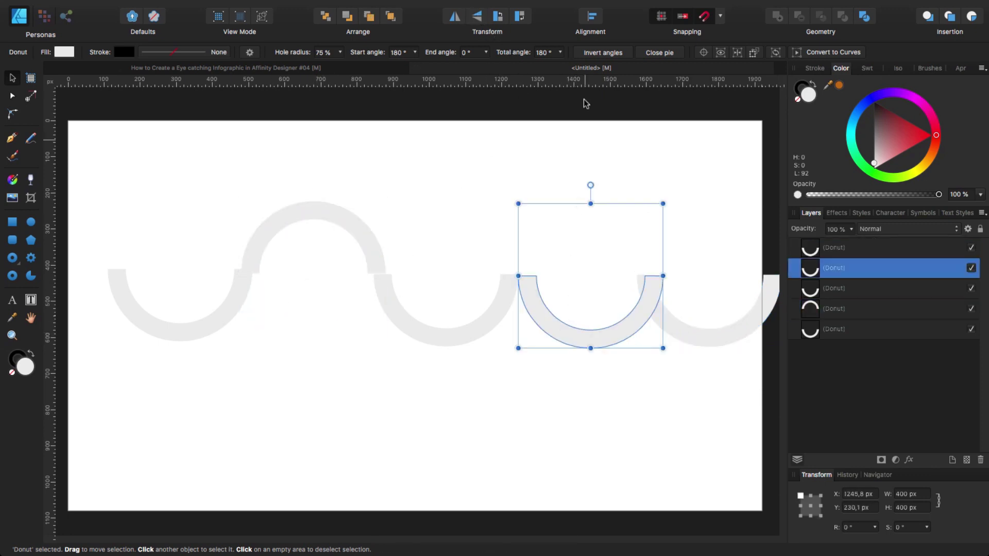
pyautogui.click(477, 17)
# - Move the arcs end to end to form one continuous wave and centre the whole wave horizontally on the page
pyautogui.moveTo(261, 253); pyautogui.dragTo(256, 250)
pyautogui.click(215, 393)
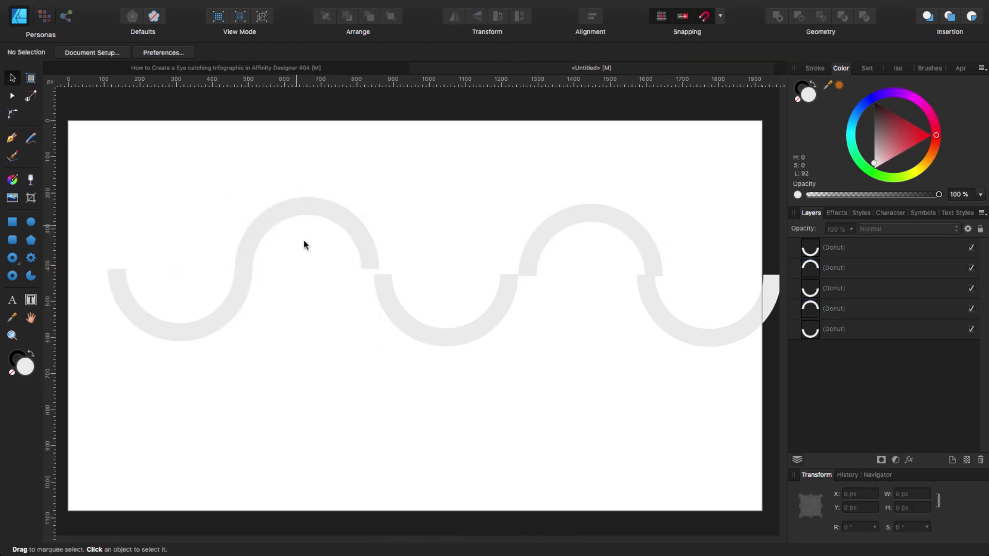
pyautogui.moveTo(395, 316); pyautogui.dragTo(383, 311)
pyautogui.moveTo(536, 263); pyautogui.dragTo(504, 249)
pyautogui.moveTo(673, 310); pyautogui.dragTo(649, 309)
pyautogui.moveTo(69, 120); pyautogui.dragTo(771, 412)
pyautogui.moveTo(419, 331); pyautogui.dragTo(393, 333)
# - Nudge the second arc 1 px left so its end lines up with the first arc
pyautogui.moveTo(324, 435); pyautogui.dragTo(397, 448)
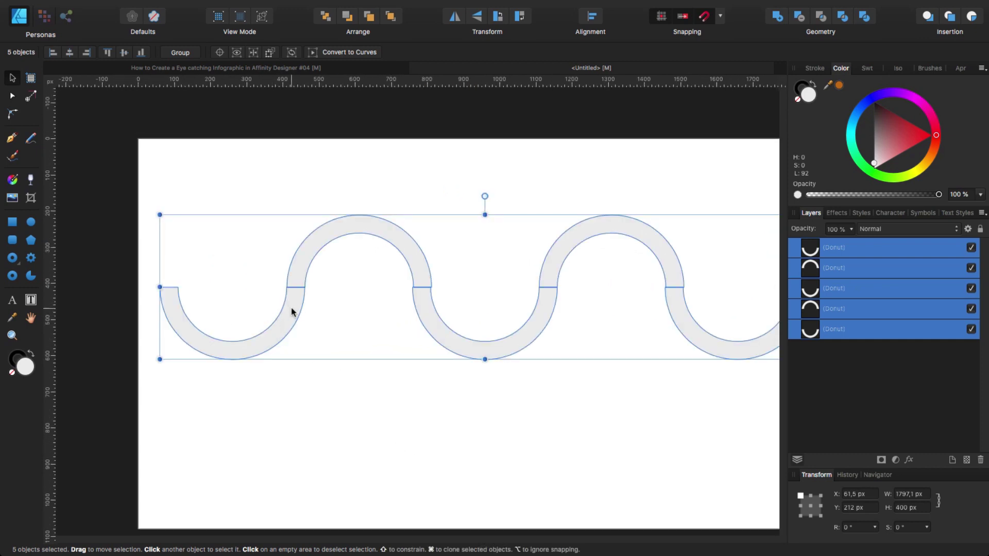
pyautogui.press('super+plus')
pyautogui.scroll(6, 288, 312)
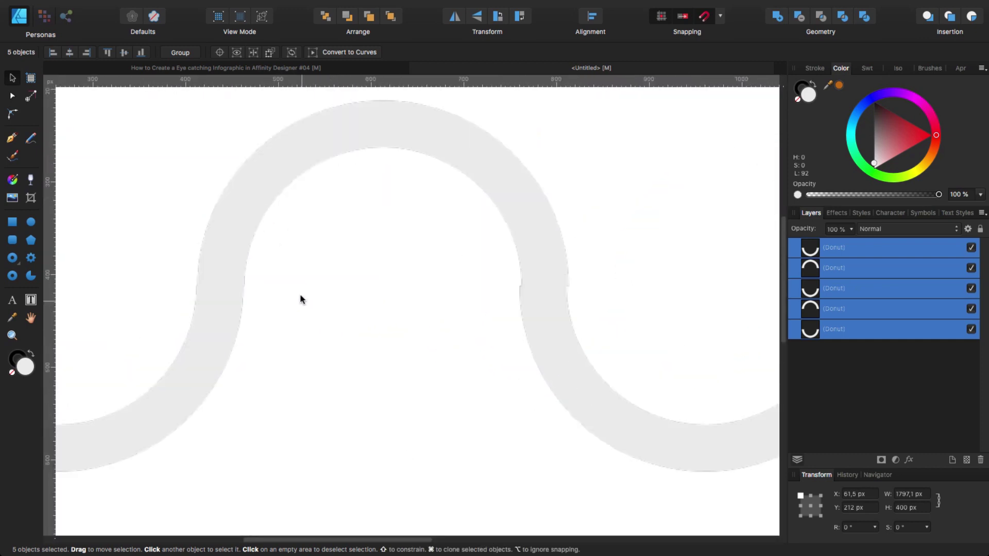
pyautogui.hscroll(-5, 251, 308)
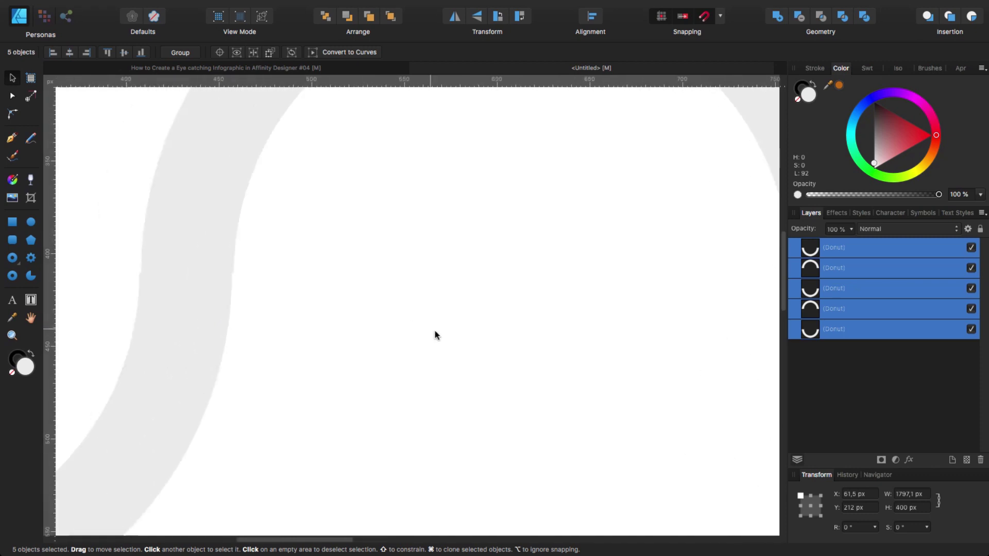
pyautogui.click(287, 279)
pyautogui.click(252, 267)
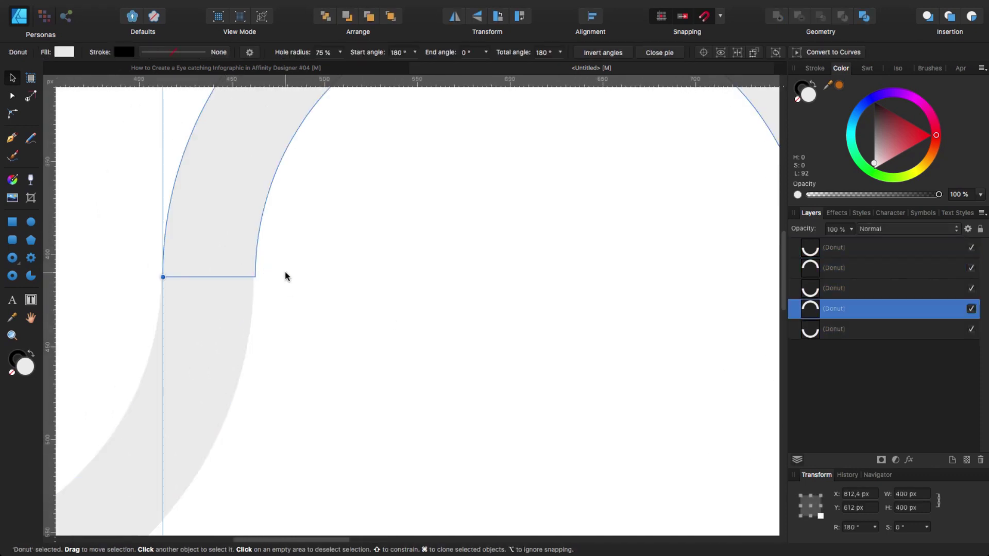
pyautogui.press('Left')
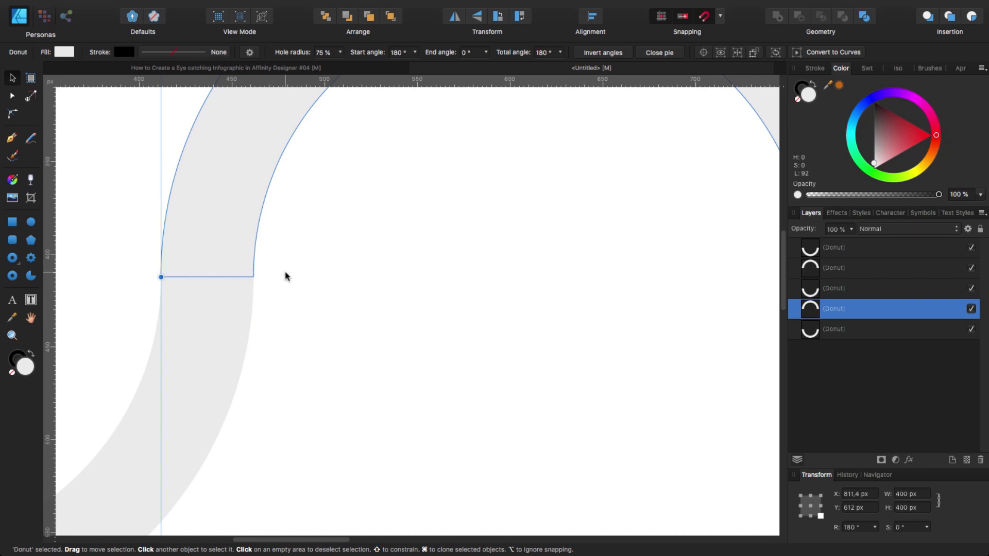
pyautogui.click(129, 283)
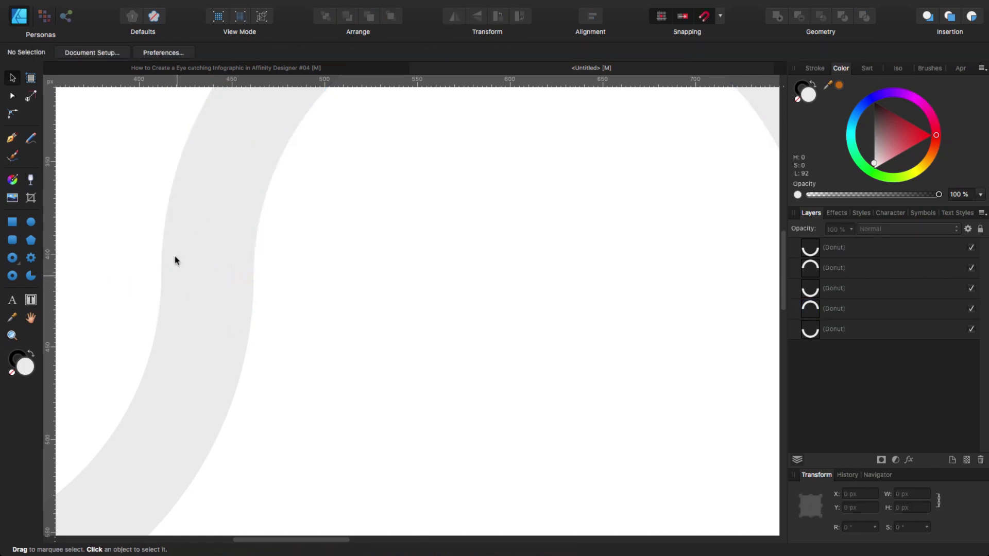
# - Align the third arc with the end of the second and shift the fourth arc right to meet the third
pyautogui.hscroll(10, 338, 297)
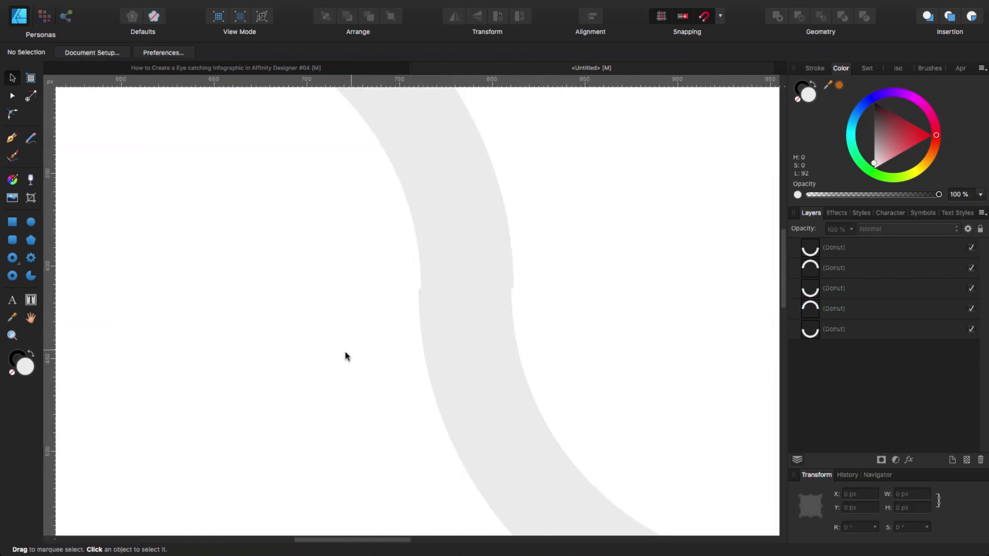
pyautogui.moveTo(445, 355); pyautogui.dragTo(434, 338)
pyautogui.hscroll(5, 264, 309)
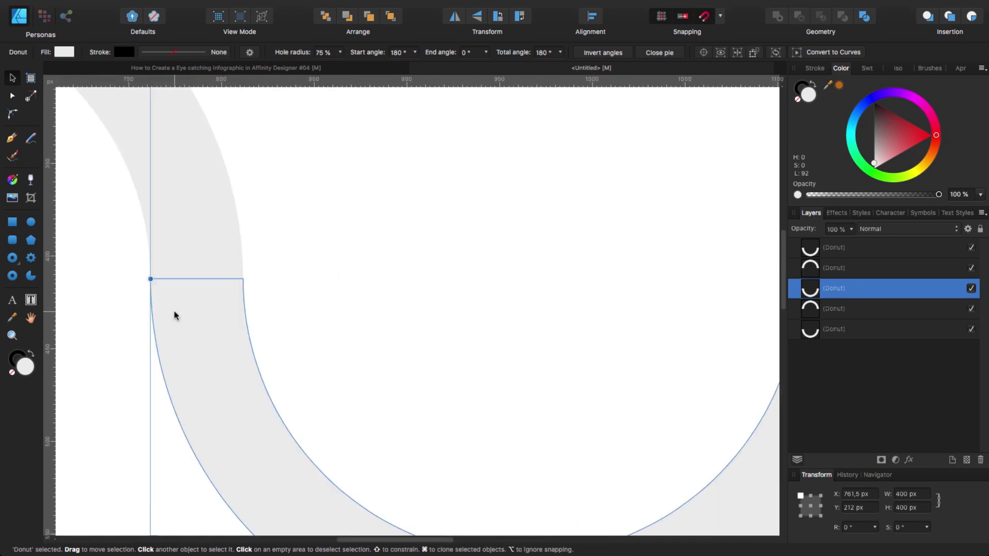
pyautogui.hscroll(1, 264, 326)
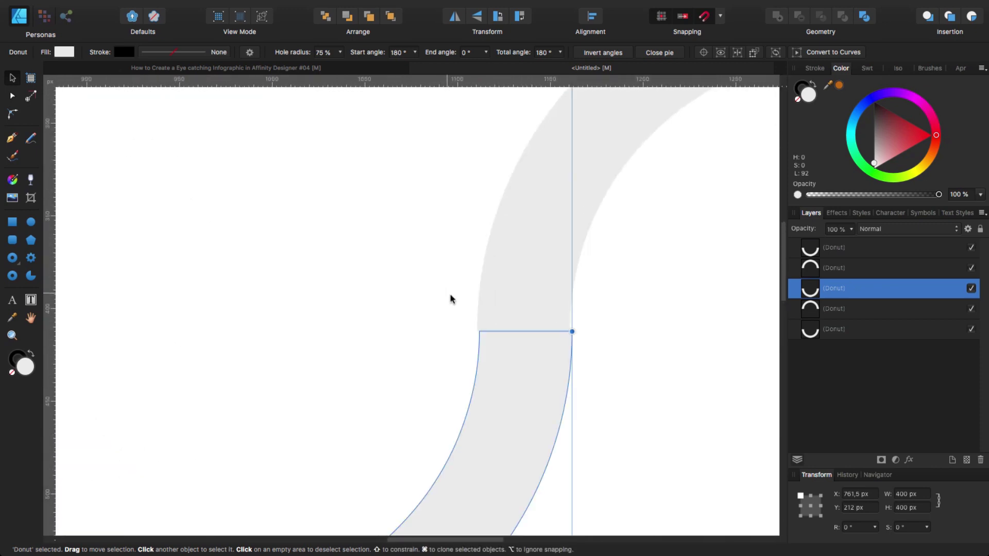
pyautogui.click(494, 309)
pyautogui.press('Right')
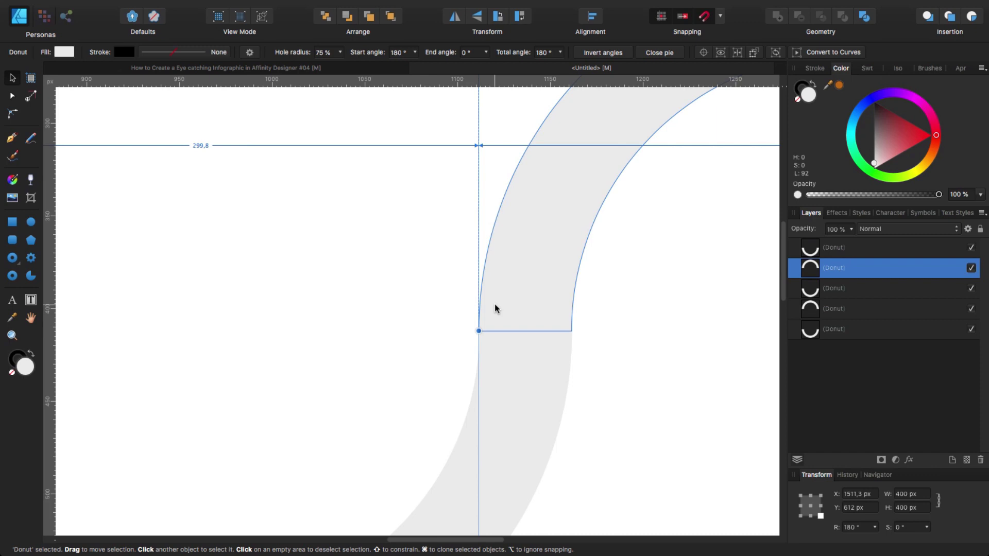
# - Nudge the fifth arc 3 px right so it lines up with the fourth, and deselect it
pyautogui.hscroll(5, 495, 307)
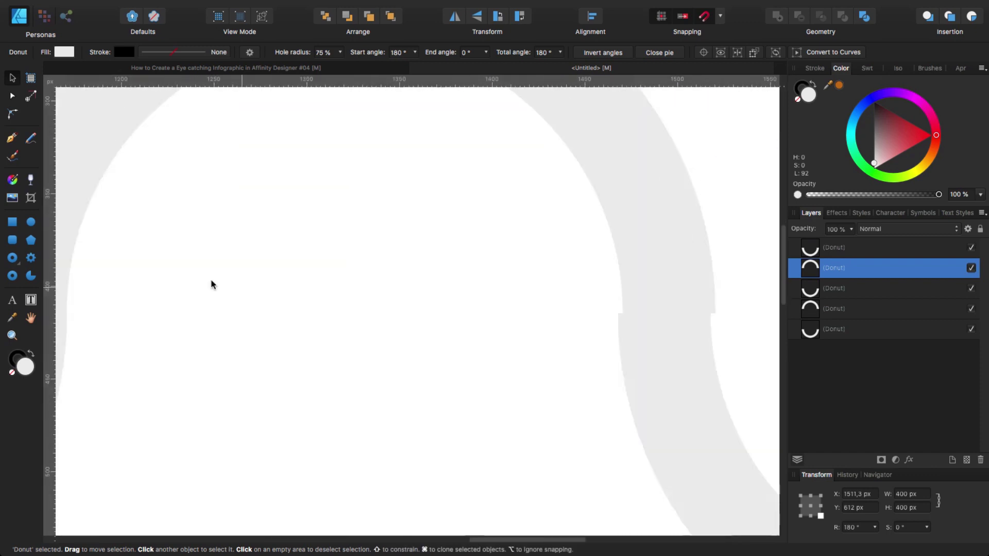
pyautogui.hscroll(2, 212, 285)
pyautogui.click(446, 361)
pyautogui.press('Right')
pyautogui.press('Right')
pyautogui.press('Right')
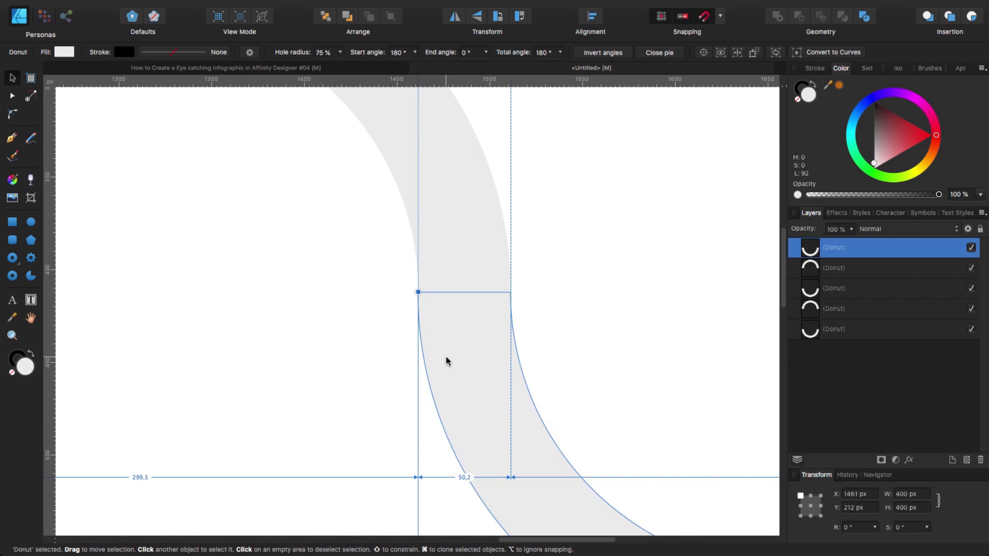
pyautogui.press('Escape')
# - Select all five half-ring arcs of the wave and convert them to curves
pyautogui.scroll(-5, 440, 368)
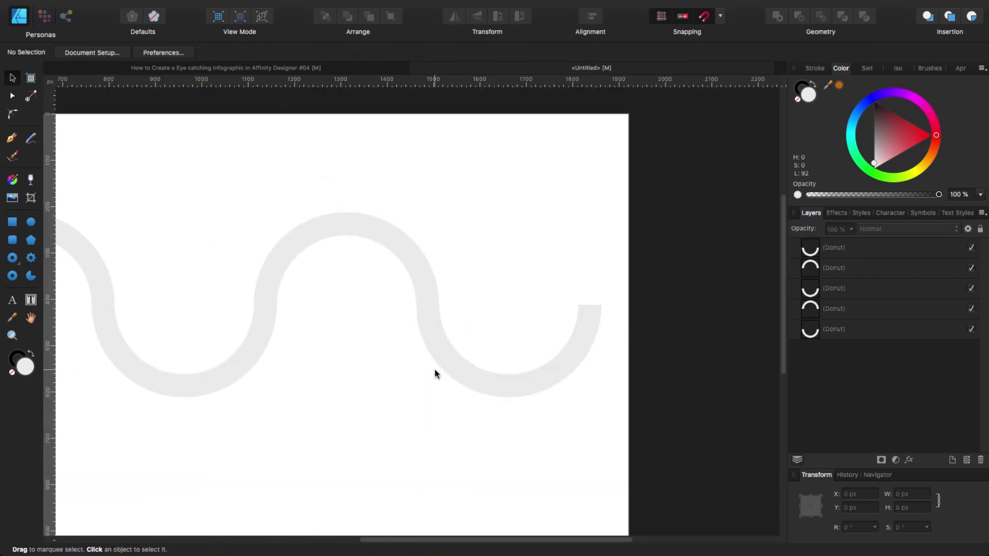
pyautogui.scroll(-4, 435, 373)
pyautogui.moveTo(331, 370); pyautogui.dragTo(412, 342)
pyautogui.moveTo(213, 207); pyautogui.dragTo(615, 390)
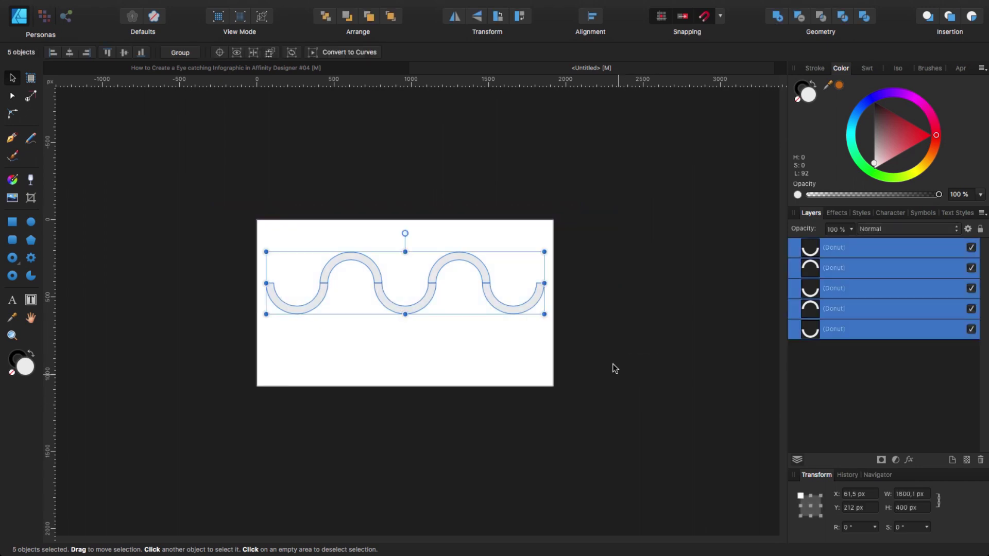
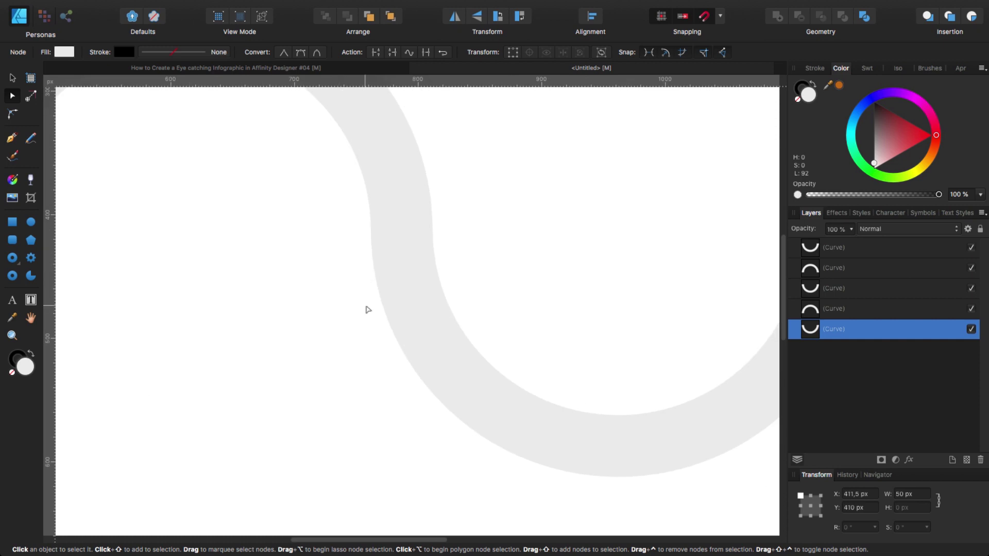
# - Align the meeting end nodes of the second and third arcs vertically to the middle of their selection bounds
pyautogui.click(400, 267)
pyautogui.keyDown('shift'); pyautogui.click(391, 204); pyautogui.keyUp('shift')
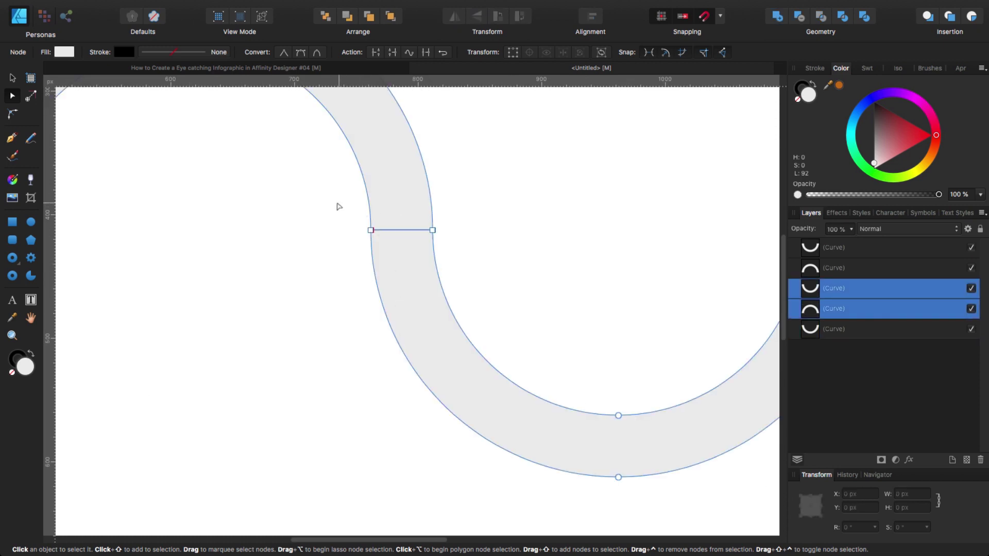
pyautogui.moveTo(335, 205); pyautogui.dragTo(470, 269)
pyautogui.click(599, 23)
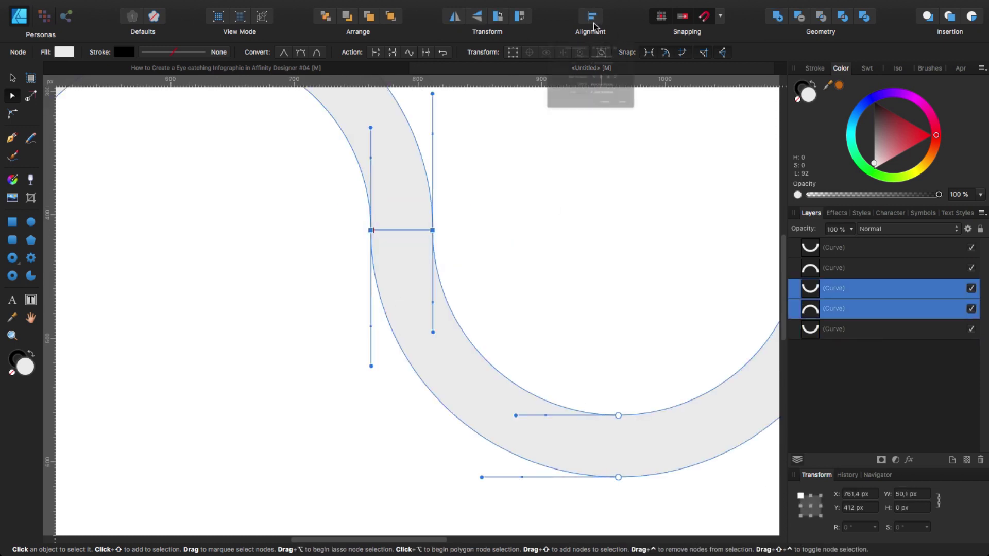
pyautogui.click(616, 133)
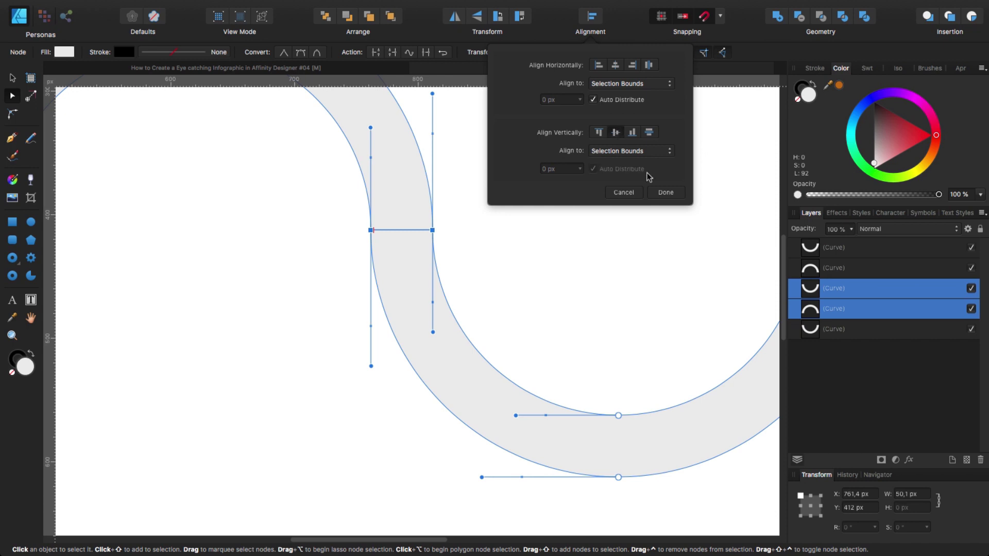
pyautogui.click(667, 193)
# - Nudge the two end nodes of the third arc up 2 px at its joint with the second arc
pyautogui.click(413, 304)
pyautogui.moveTo(350, 210); pyautogui.dragTo(456, 257)
pyautogui.press('Up')
pyautogui.press('Up')
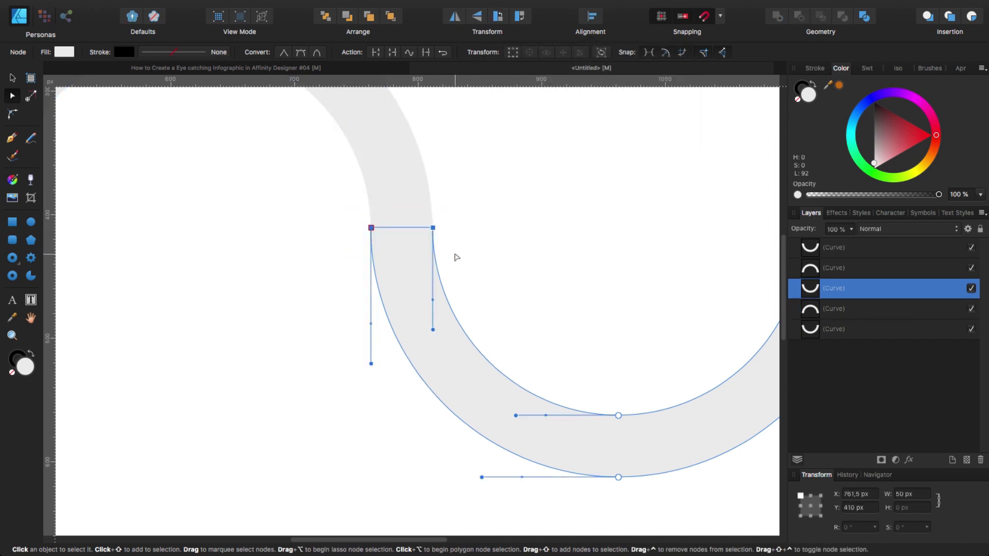
pyautogui.hscroll(10, 403, 354)
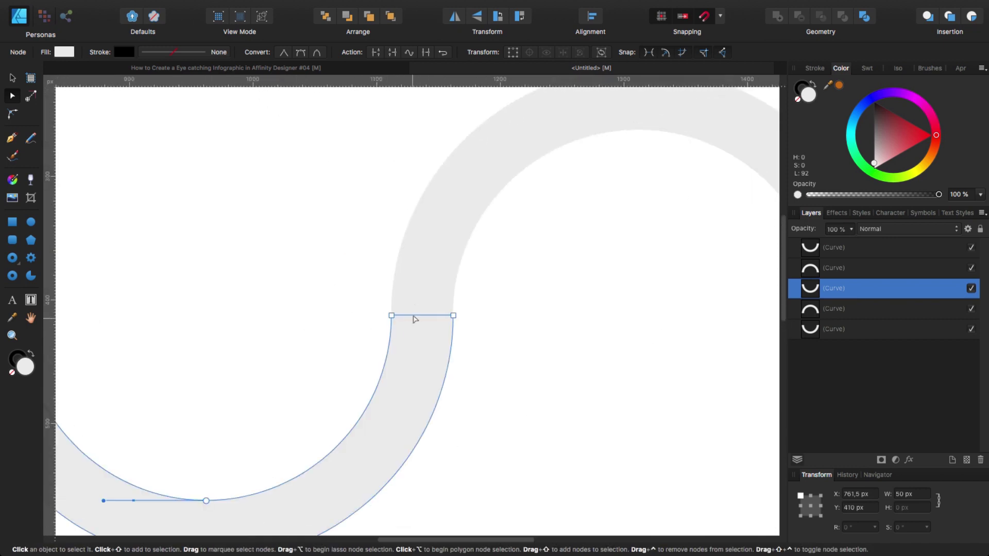
pyautogui.keyDown('shift'); pyautogui.click(419, 306); pyautogui.keyUp('shift')
pyautogui.click(592, 16)
pyautogui.click(625, 192)
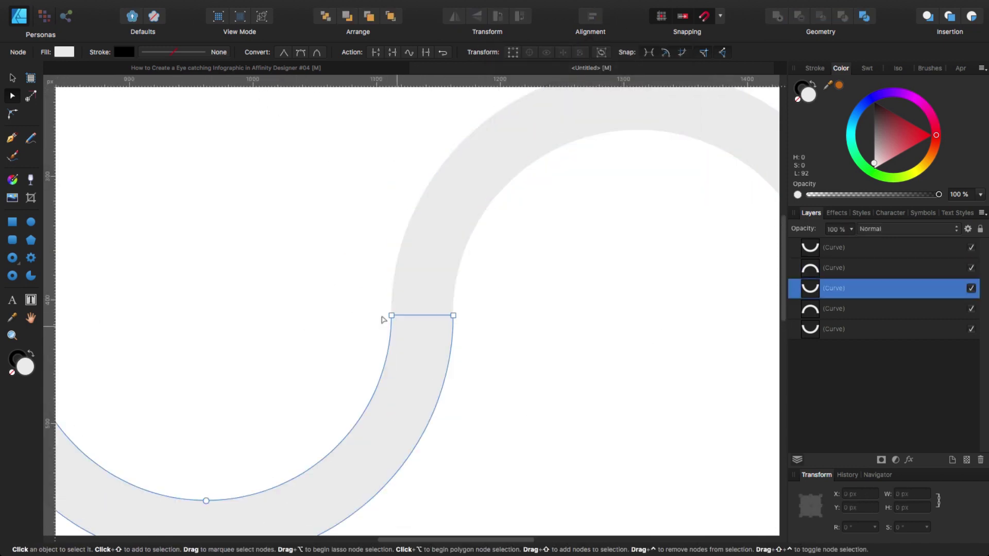
pyautogui.hotkey('ctrl', 'z')
# - Align the fifth arc with the end of the fourth arc at their joint, and deselect it
pyautogui.hscroll(10, 500, 343)
pyautogui.click(419, 319)
pyautogui.keyDown('shift'); pyautogui.click(415, 278); pyautogui.keyUp('shift')
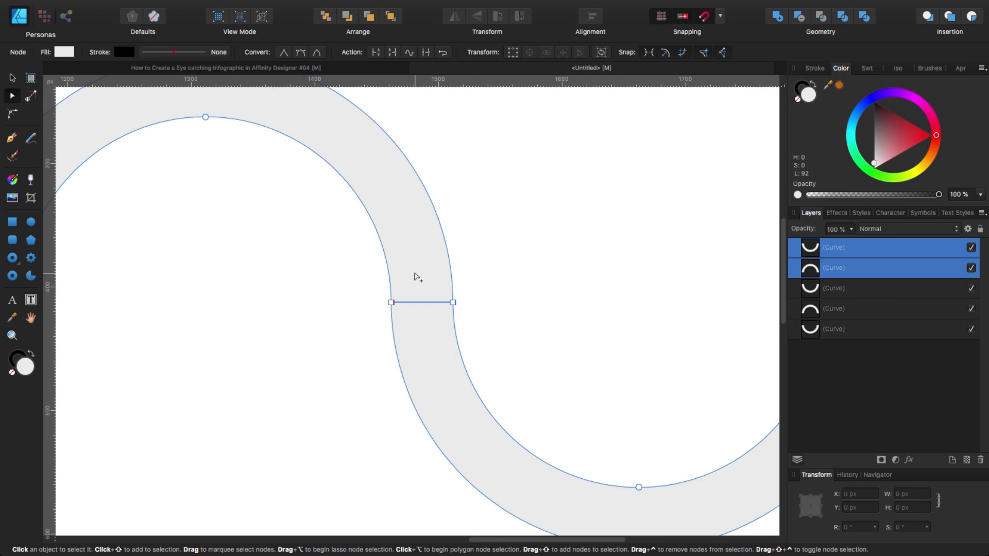
pyautogui.click(592, 16)
pyautogui.click(666, 192)
pyautogui.click(446, 430)
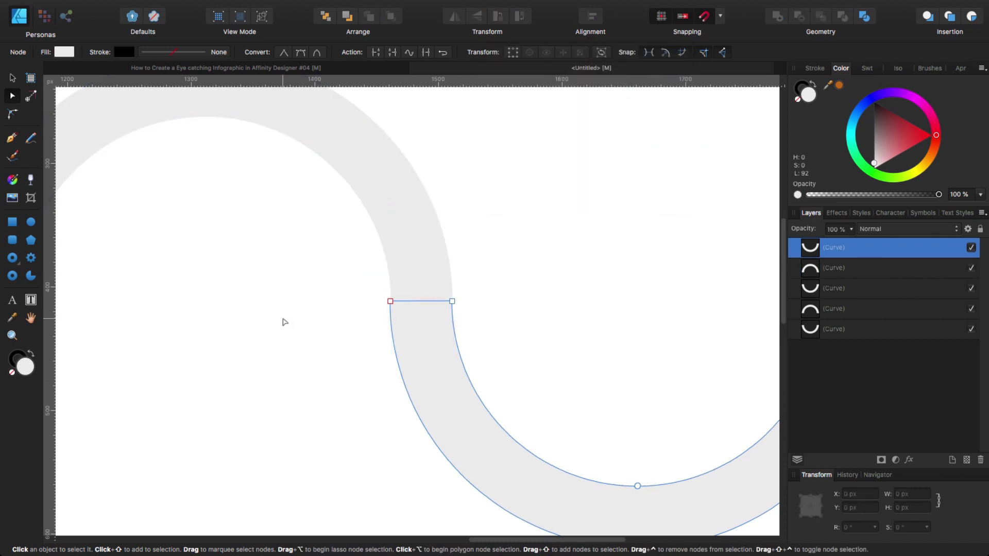
pyautogui.moveTo(369, 277); pyautogui.dragTo(474, 320)
pyautogui.click(315, 345)
# - Merge the five arcs into a single curve with the Add operation
pyautogui.moveTo(609, 304); pyautogui.dragTo(507, 285)
pyautogui.scroll(-2, 536, 258)
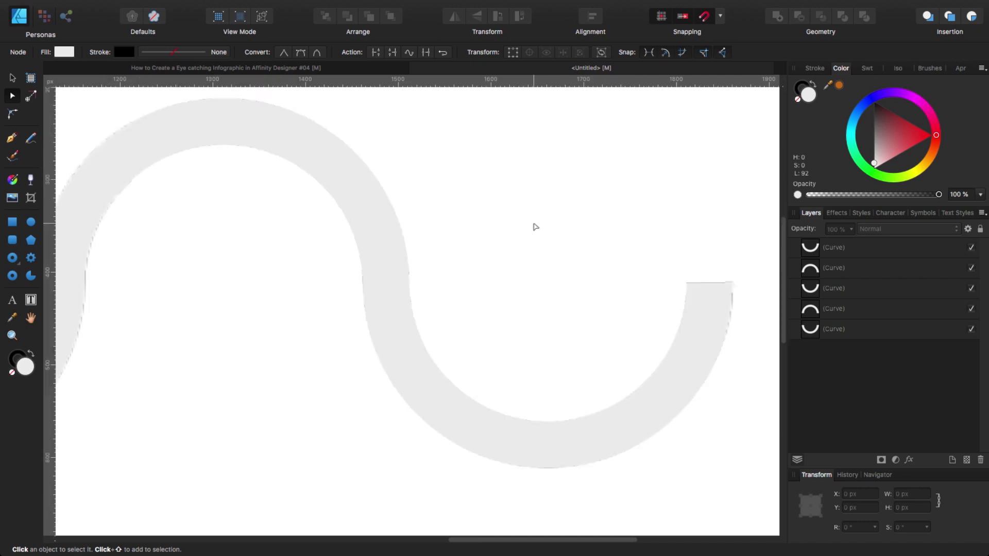
pyautogui.scroll(-5, 534, 226)
pyautogui.scroll(-3, 450, 291)
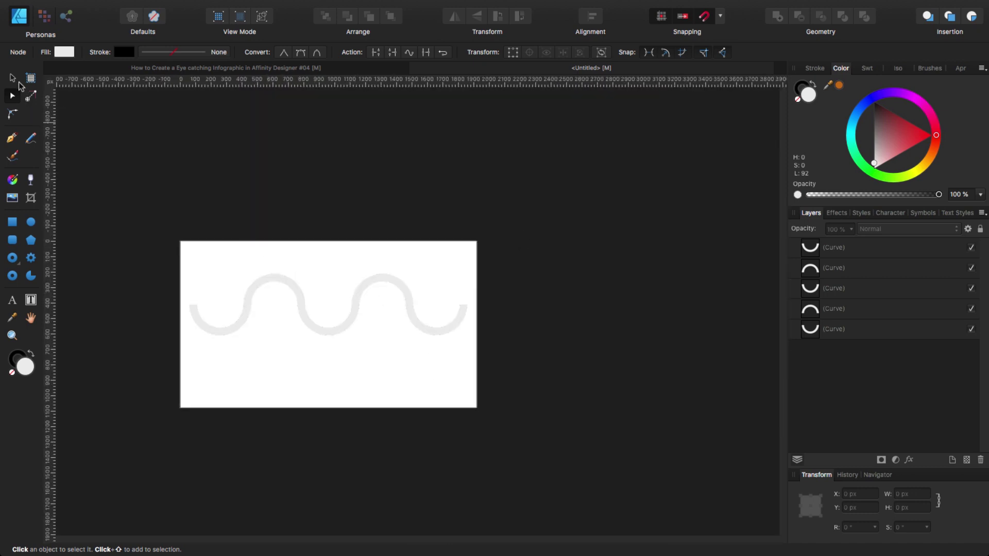
pyautogui.click(13, 78)
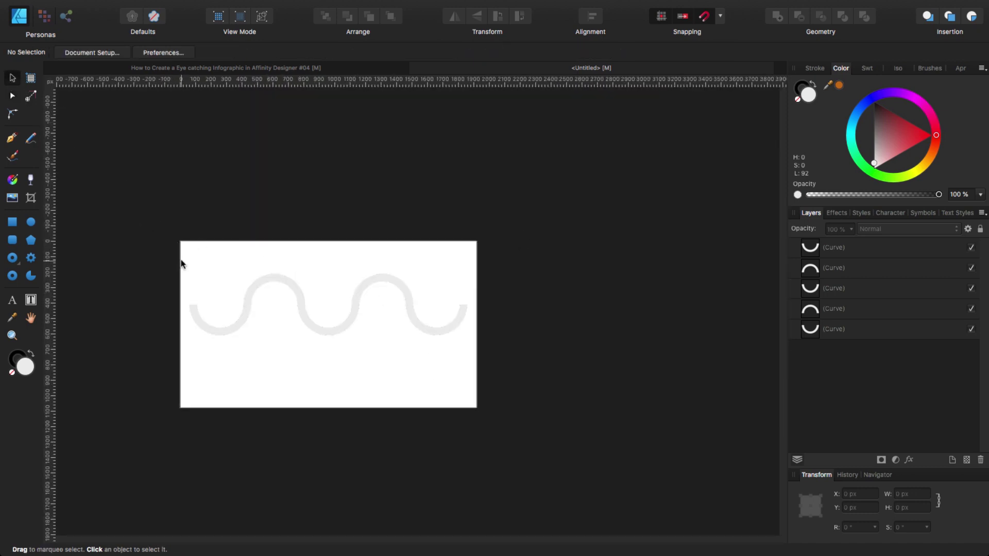
pyautogui.moveTo(156, 236); pyautogui.dragTo(541, 418)
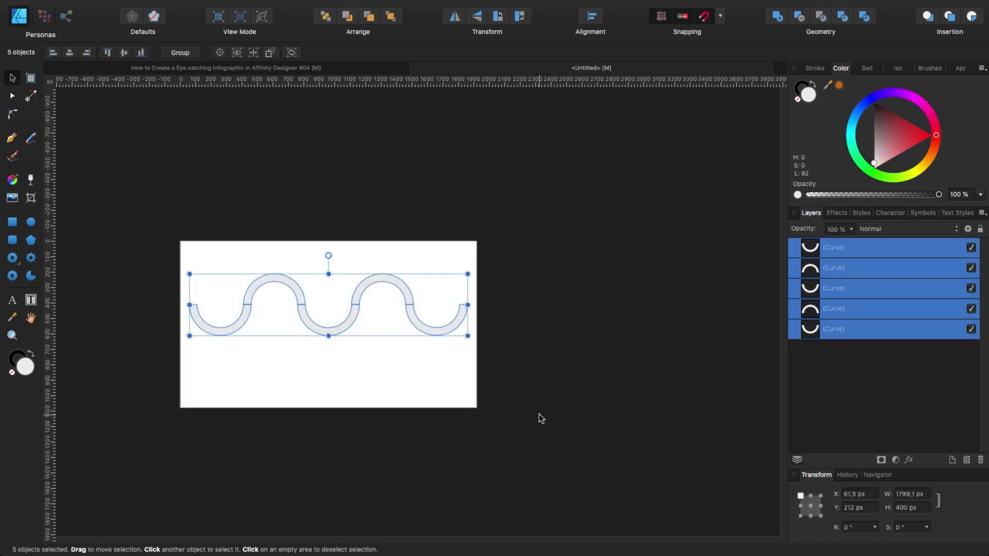
pyautogui.click(778, 16)
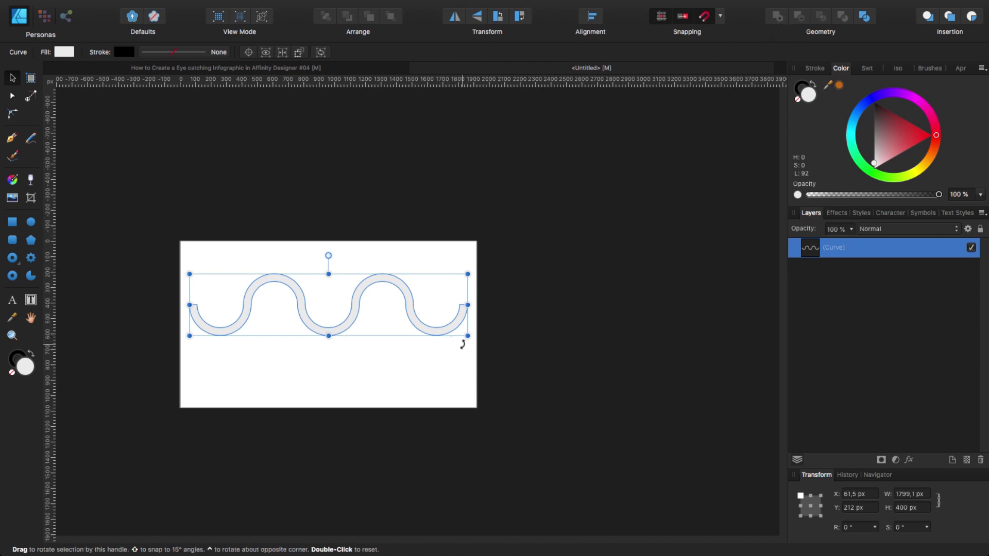
# - Give the ribbon a linear gradient fill with a red start stop of H 5, S 100, L 59
pyautogui.press('super+0')
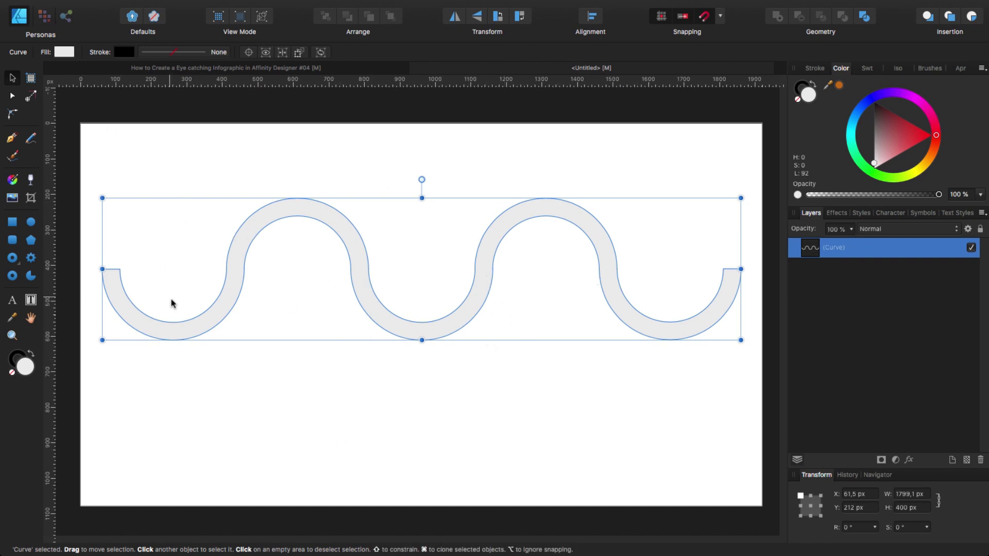
pyautogui.click(63, 52)
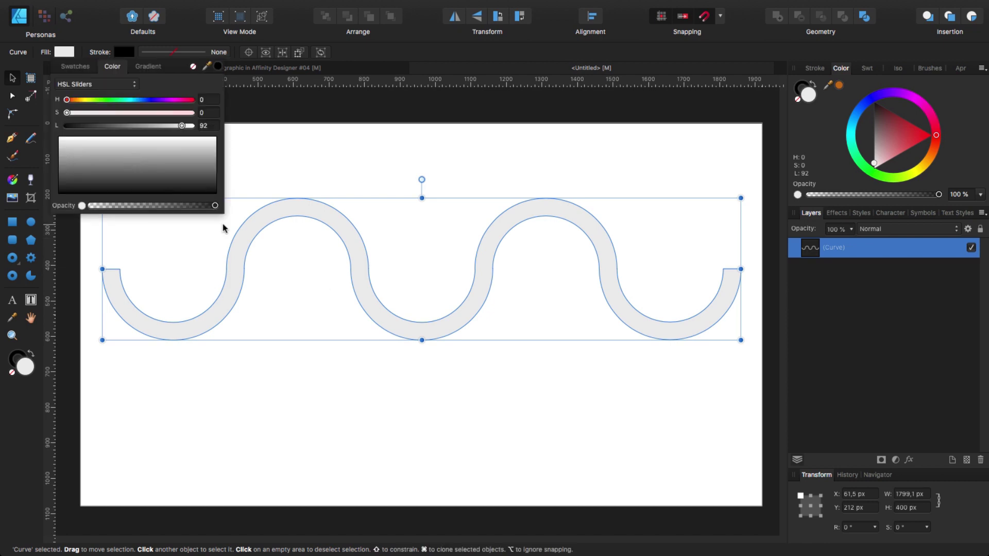
pyautogui.click(144, 68)
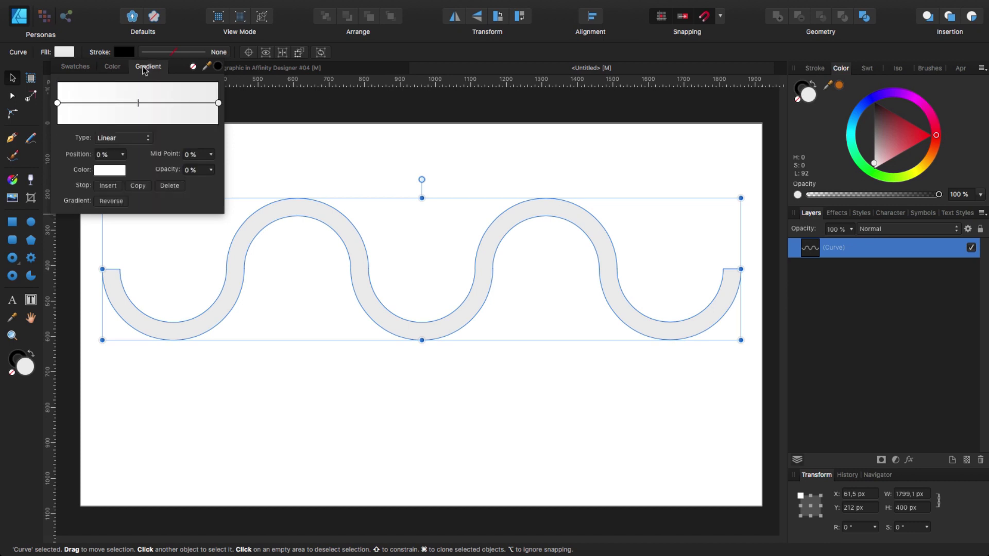
pyautogui.click(58, 103)
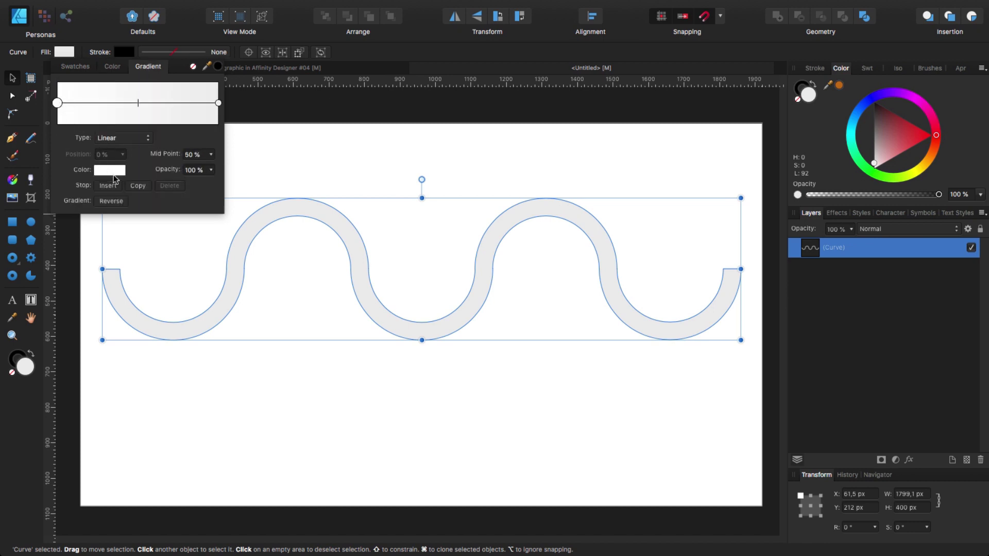
pyautogui.click(110, 170)
pyautogui.moveTo(117, 208); pyautogui.dragTo(158, 234)
# - Set the gradient's end stop to light green with H 138, S 100, L 85, and deselect the ribbon
pyautogui.click(218, 103)
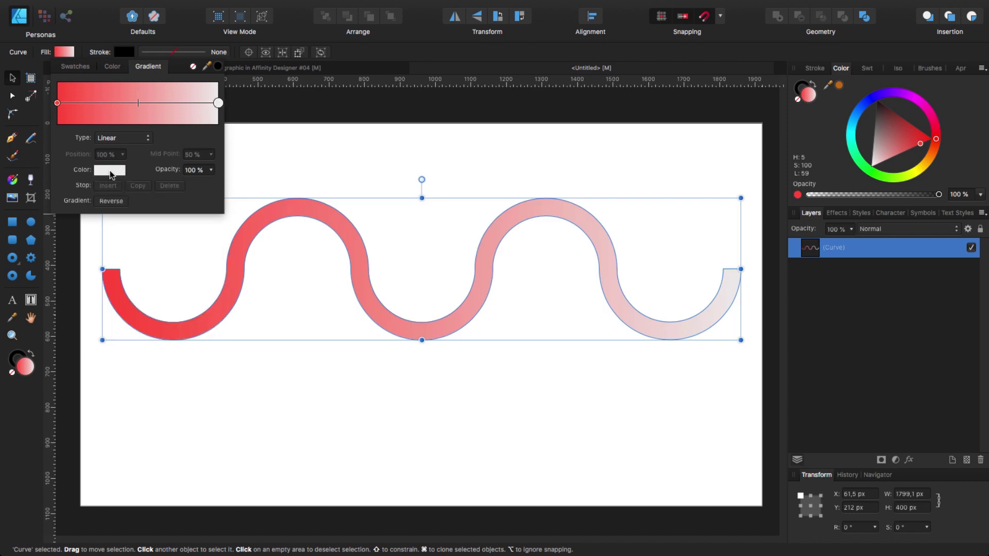
pyautogui.click(118, 173)
pyautogui.moveTo(107, 207); pyautogui.dragTo(181, 234)
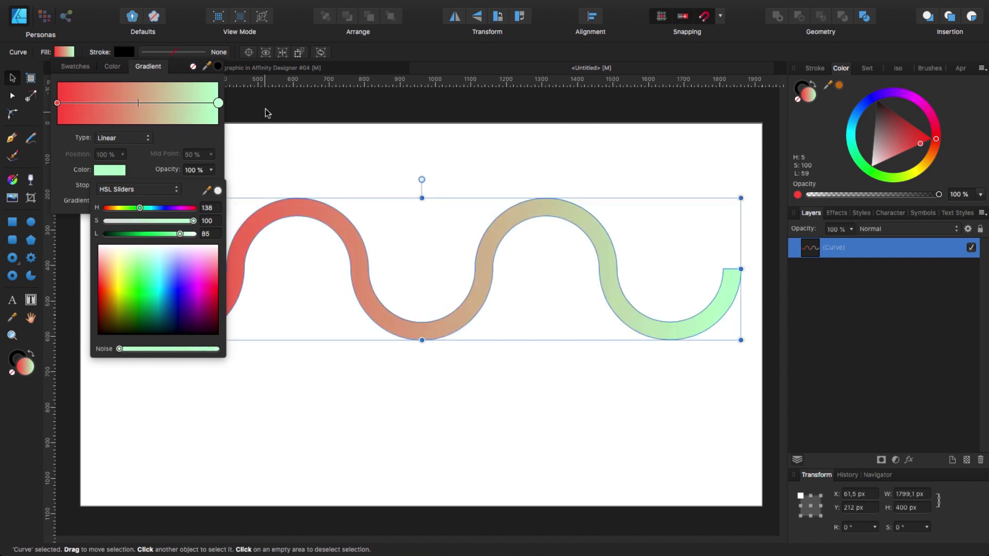
pyautogui.click(287, 375)
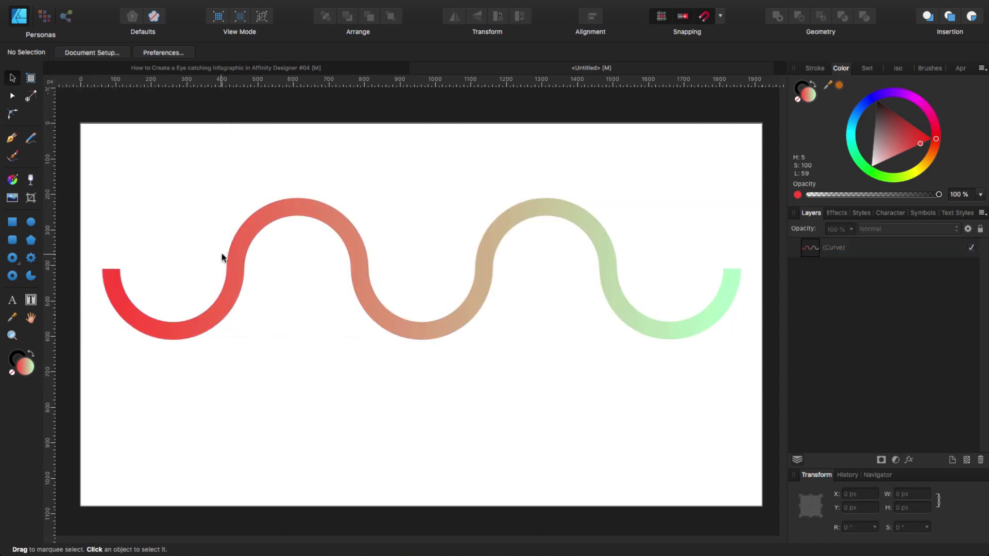
# - Move the ribbon up to about Y 140 px and draw a circle about 250 px wide below its first arc
pyautogui.moveTo(226, 258); pyautogui.dragTo(231, 236)
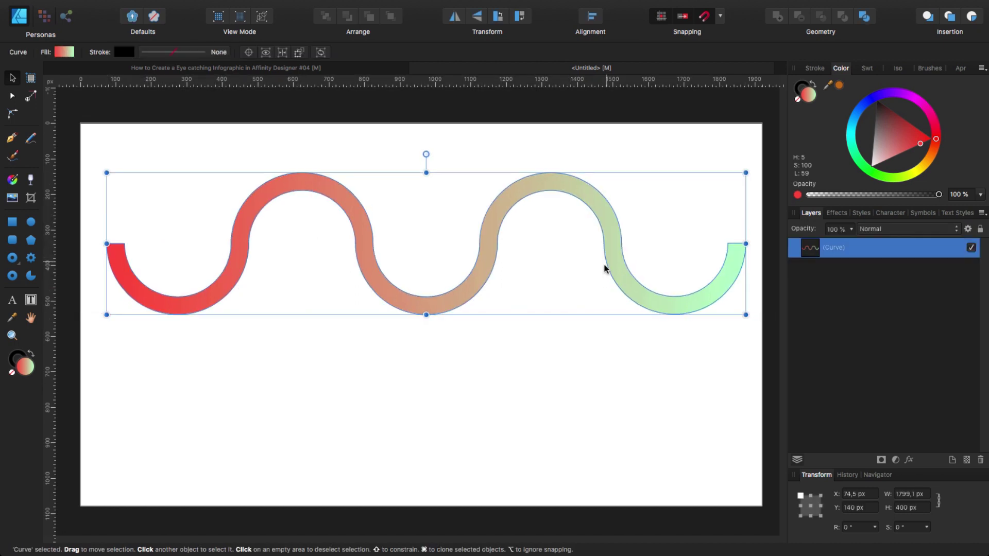
pyautogui.click(32, 222)
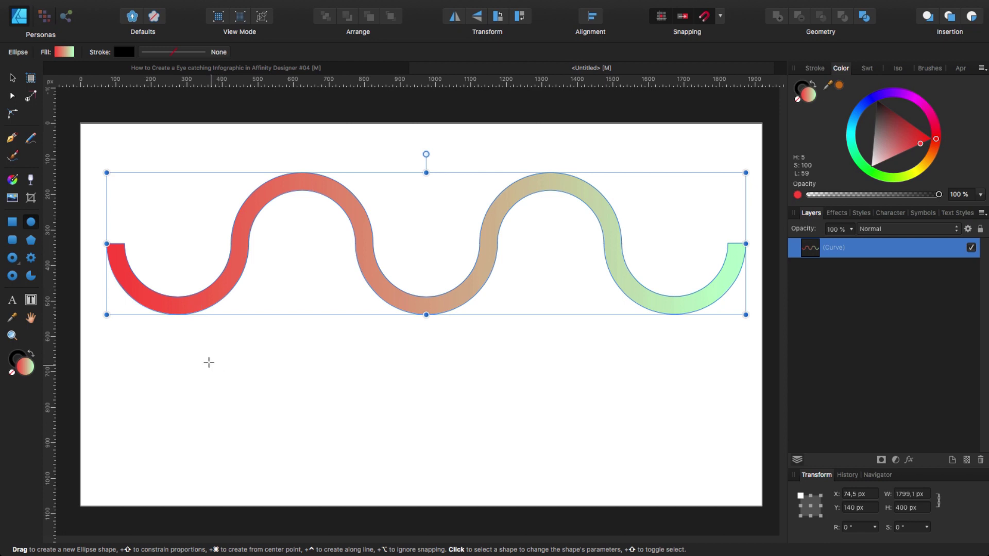
pyautogui.moveTo(214, 369); pyautogui.dragTo(272, 391)
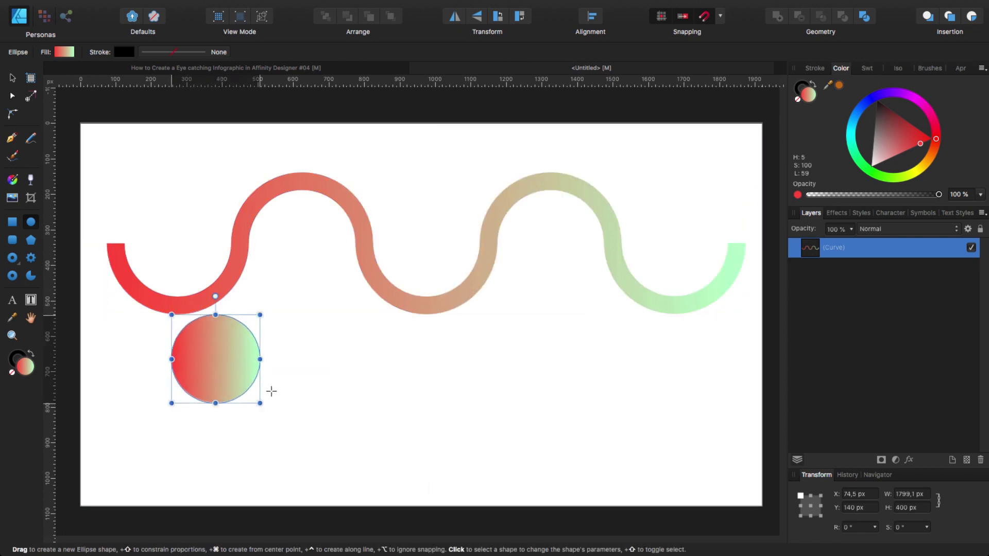
# - Fill the circle with the dark blue COMBO #1B swatch from the Eye Catchy Combinations palette
pyautogui.click(64, 52)
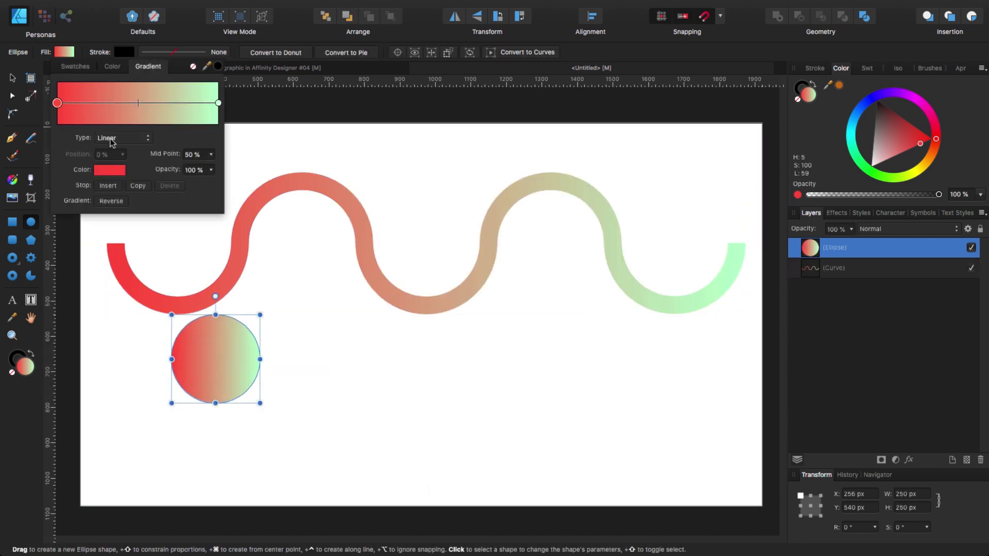
pyautogui.click(73, 66)
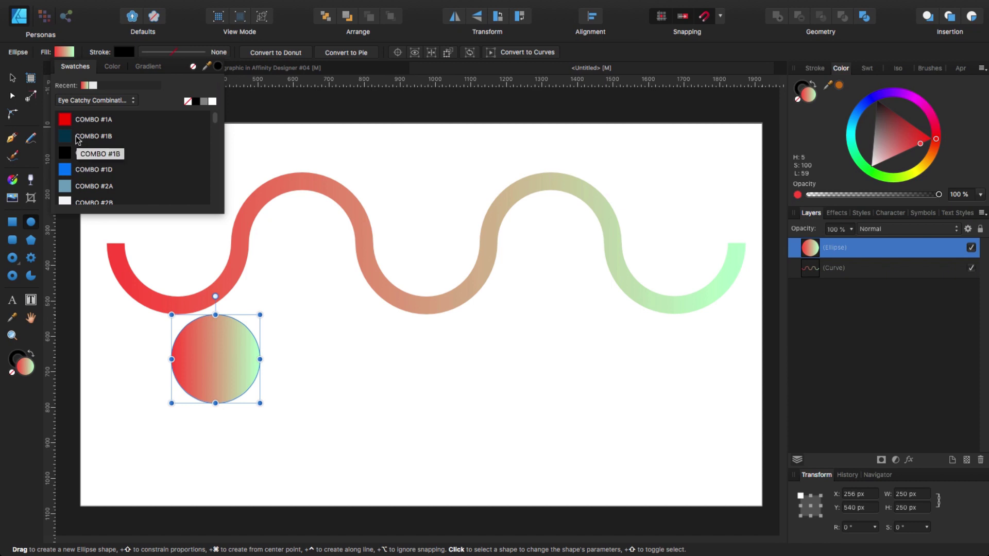
pyautogui.click(78, 137)
pyautogui.click(112, 68)
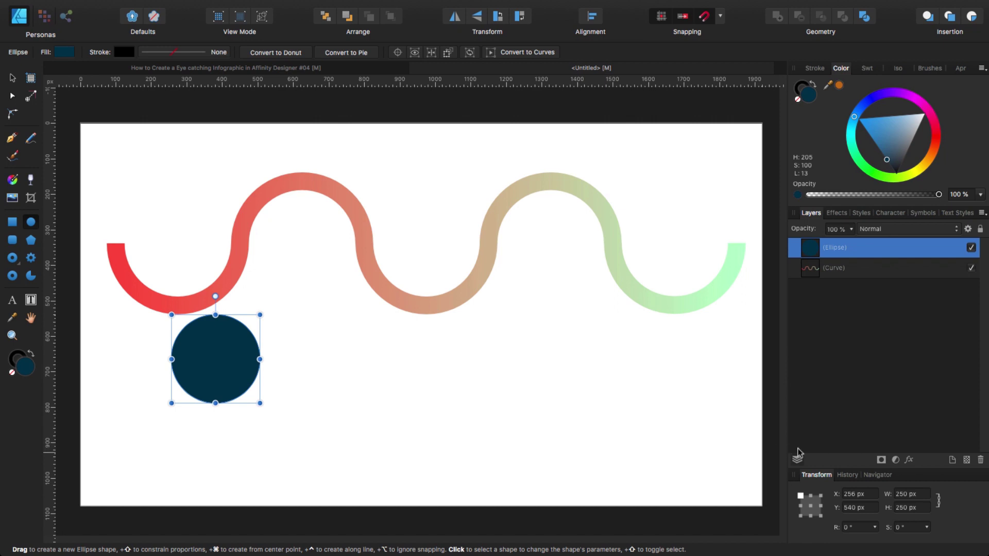
# - Resize the circle to 236 px in width and height and move it inside the ribbon's first arc
pyautogui.click(909, 494)
pyautogui.write('236')
pyautogui.press('Return')
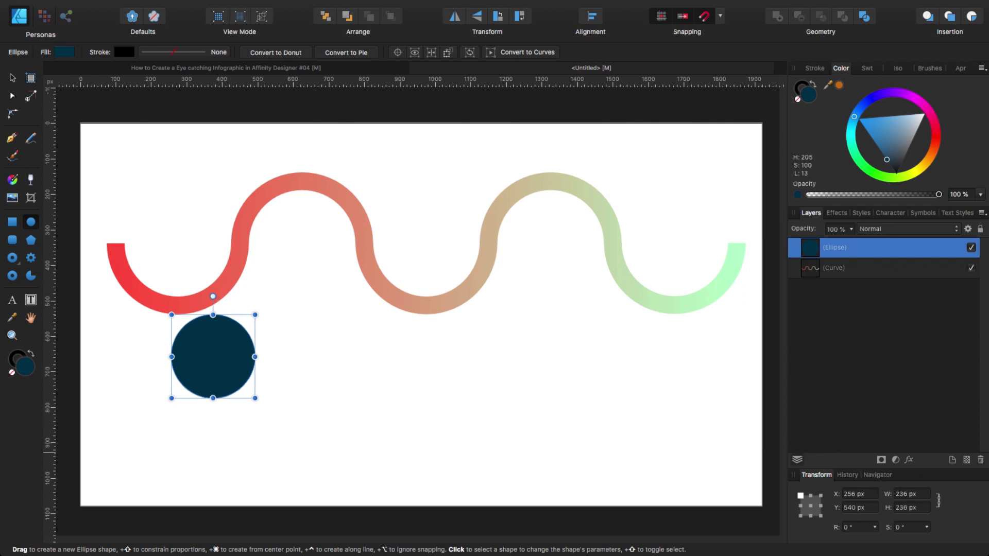
pyautogui.press('Escape')
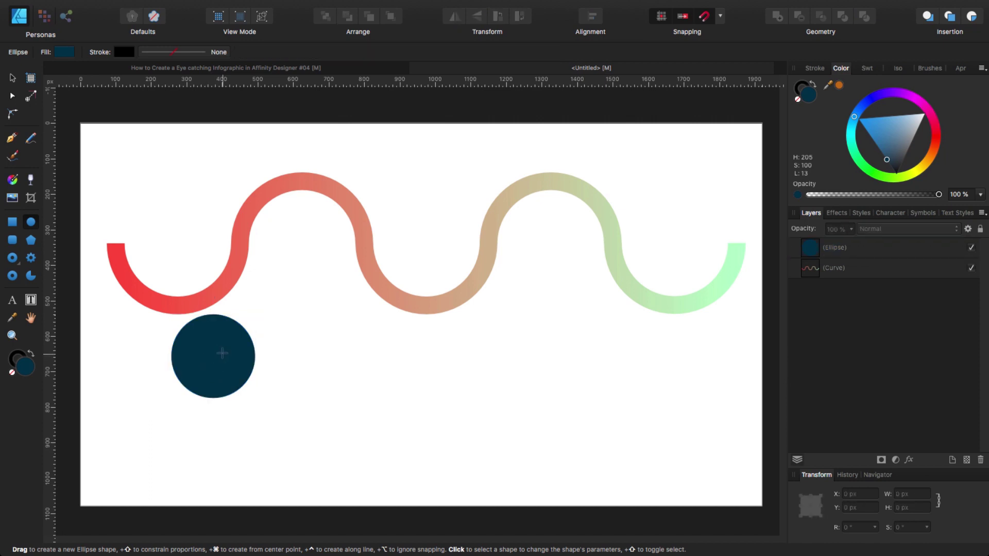
pyautogui.press('v')
pyautogui.moveTo(207, 361); pyautogui.dragTo(178, 261)
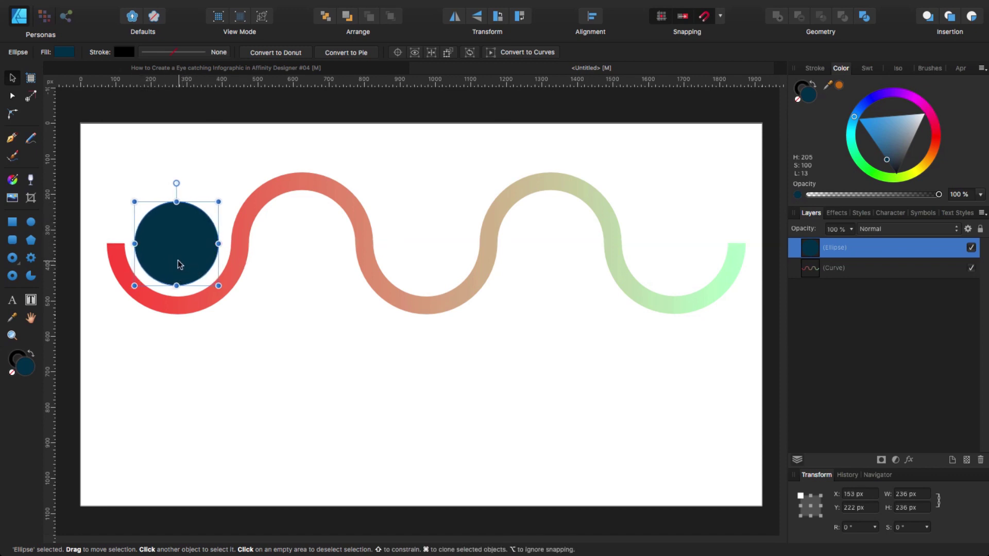
# - Copy the dark blue circle into each of the ribbon's other four arcs, and clear the selection
pyautogui.moveTo(178, 265); pyautogui.dragTo(688, 253)
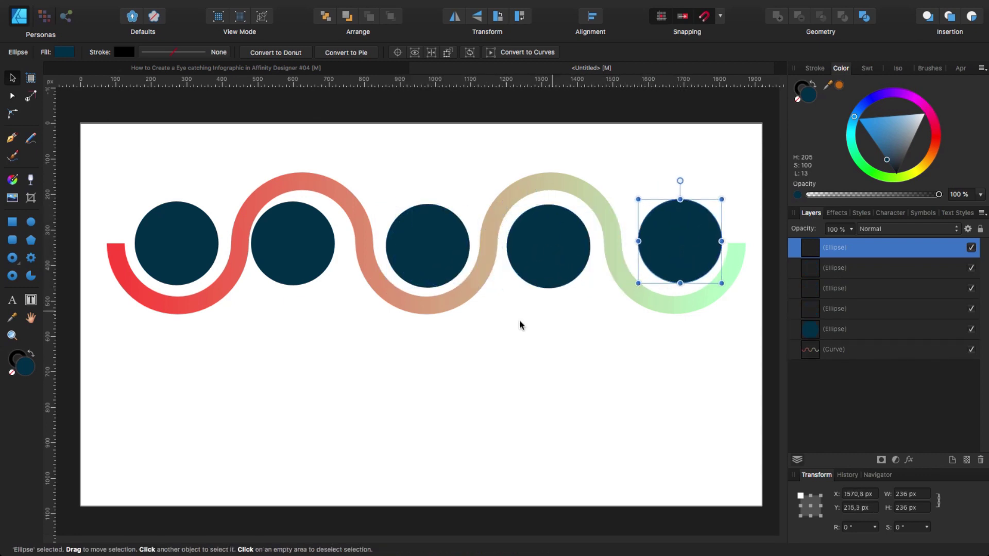
pyautogui.keyDown('shift'); pyautogui.click(189, 262); pyautogui.keyUp('shift')
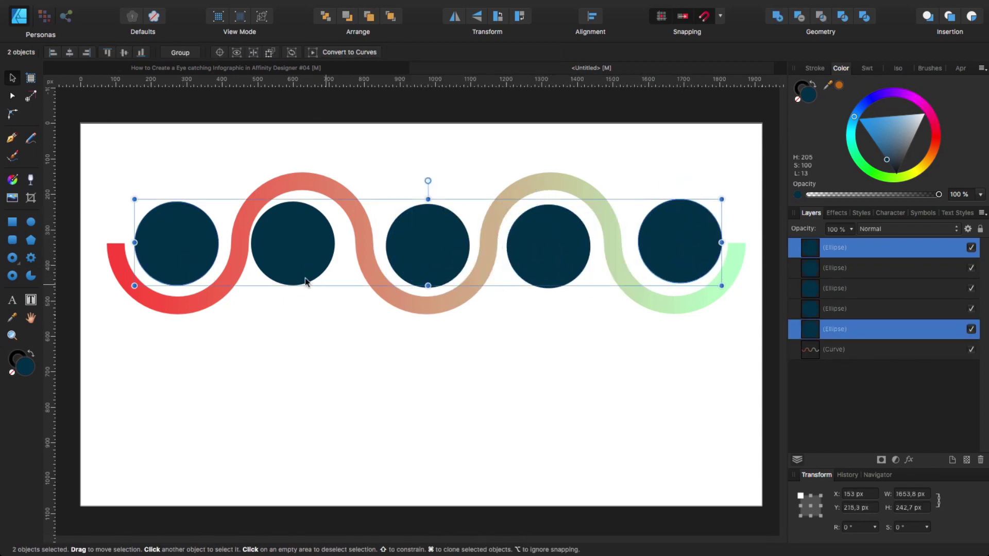
pyautogui.press('super+d')
# - Align the middles of all five circles vertically to the last selected circle, and clear the selection
pyautogui.click(185, 260)
pyautogui.keyDown('shift'); pyautogui.click(302, 271); pyautogui.keyUp('shift')
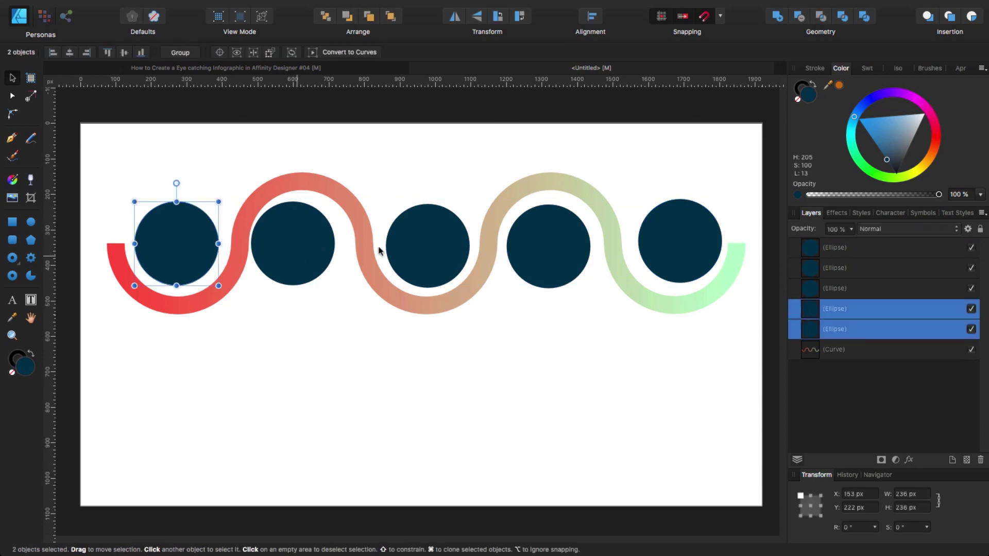
pyautogui.keyDown('shift'); pyautogui.click(456, 252); pyautogui.keyUp('shift')
pyautogui.keyDown('shift'); pyautogui.click(589, 251); pyautogui.keyUp('shift')
pyautogui.keyDown('shift'); pyautogui.click(669, 243); pyautogui.keyUp('shift')
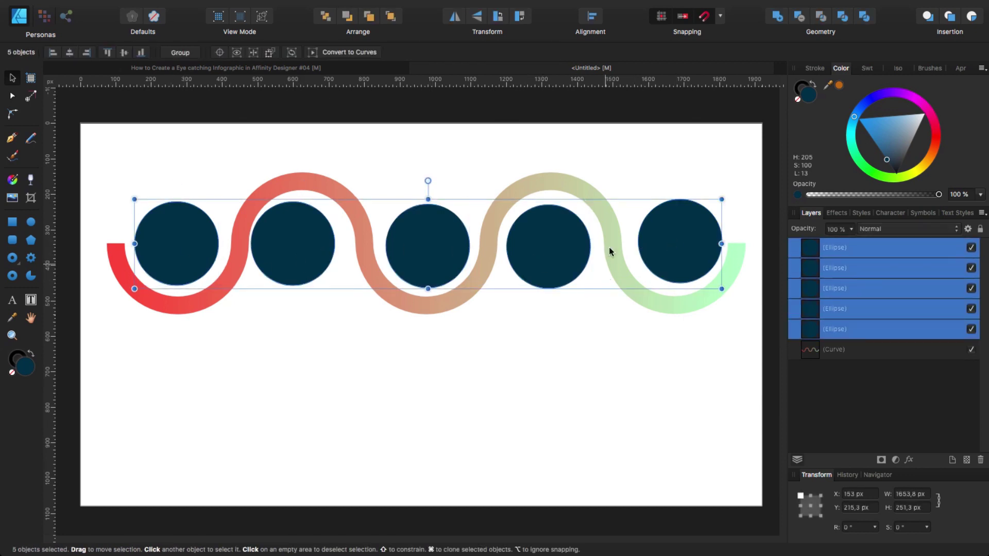
pyautogui.click(600, 28)
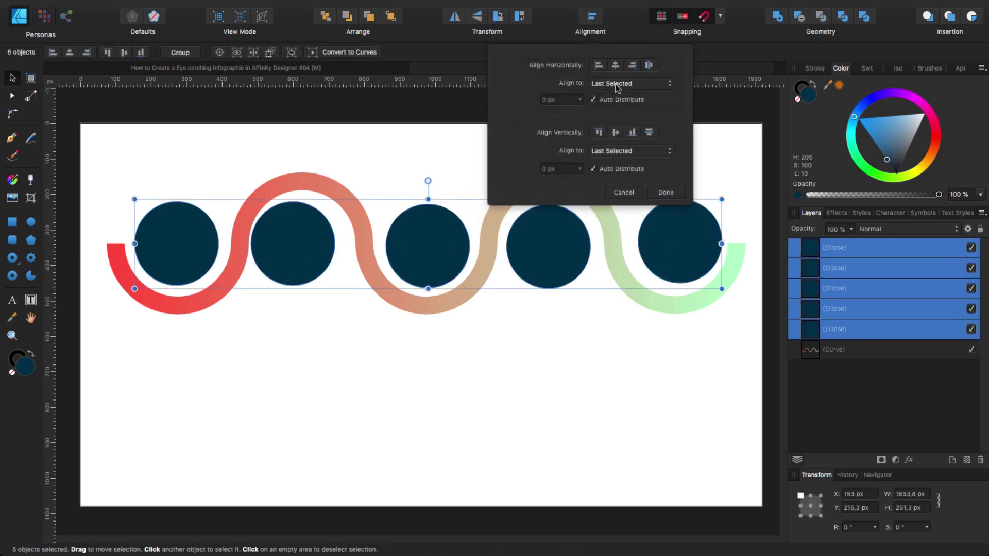
pyautogui.click(616, 133)
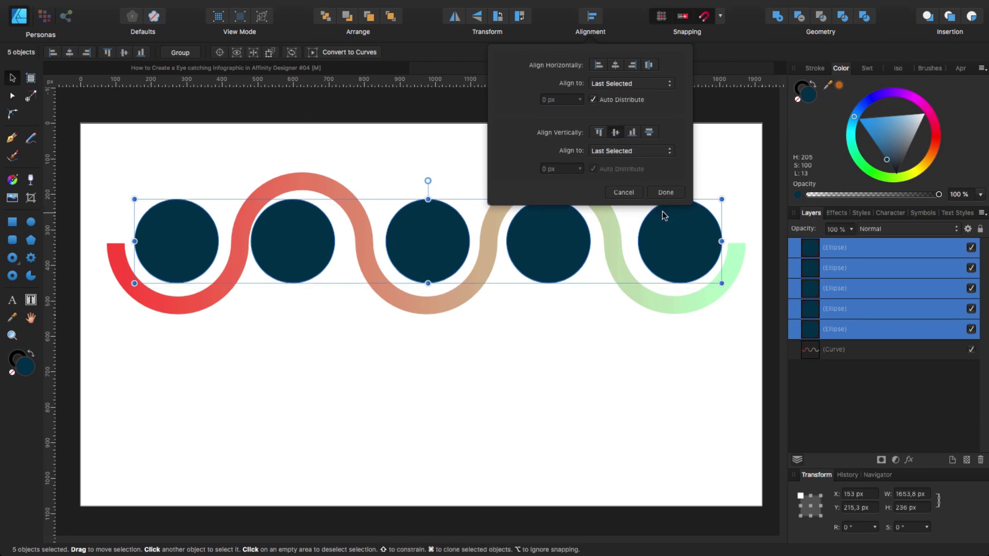
pyautogui.click(664, 192)
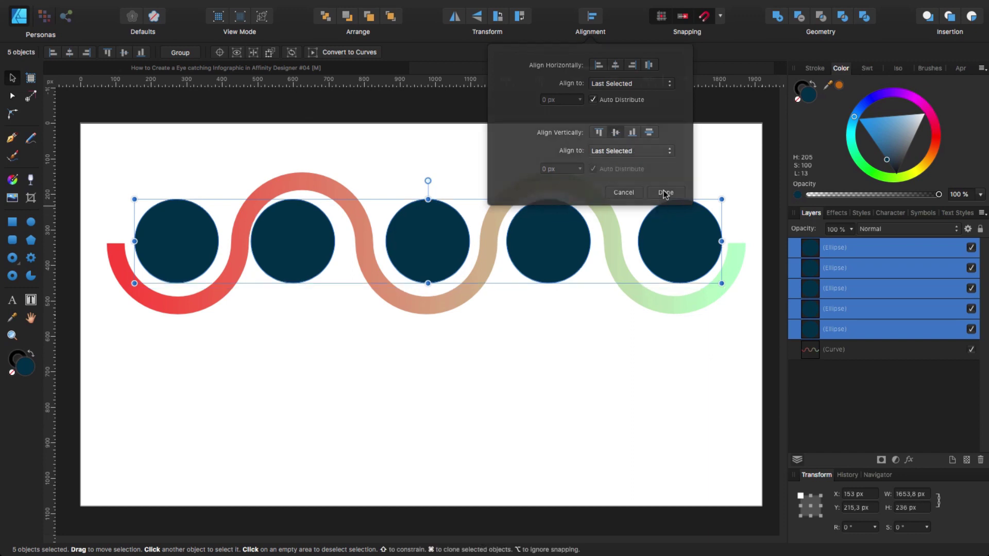
pyautogui.click(335, 370)
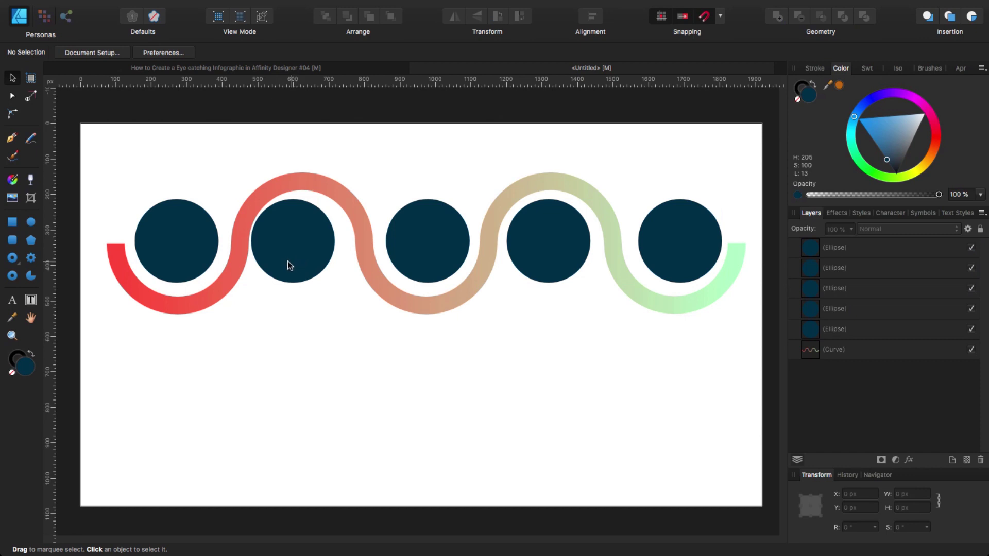
# - Move the fifth circle to about X 1555 px, Y 222 px inside its arc, and space all five circles evenly horizontally
pyautogui.click(678, 256)
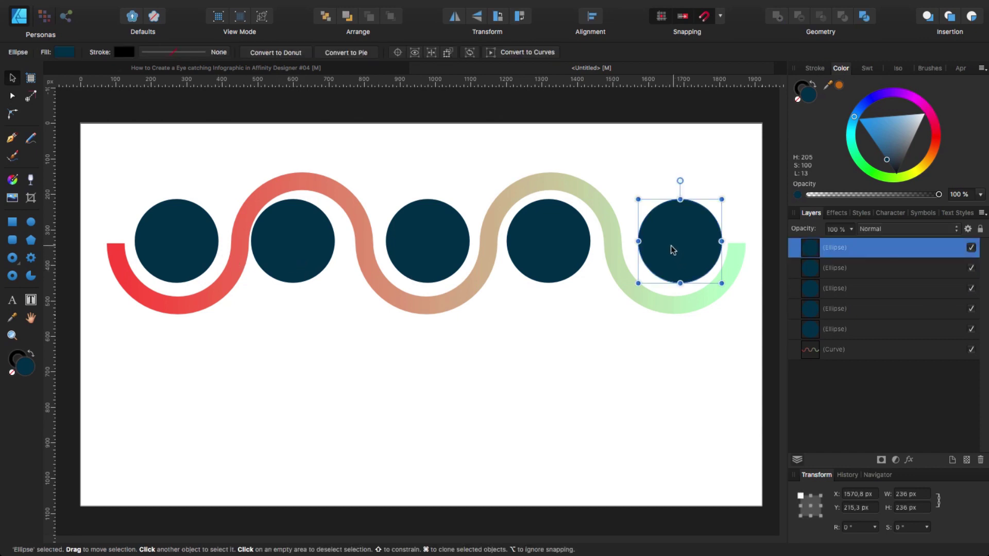
pyautogui.moveTo(673, 250); pyautogui.dragTo(666, 249)
pyautogui.keyDown('shift'); pyautogui.click(541, 250); pyautogui.keyUp('shift')
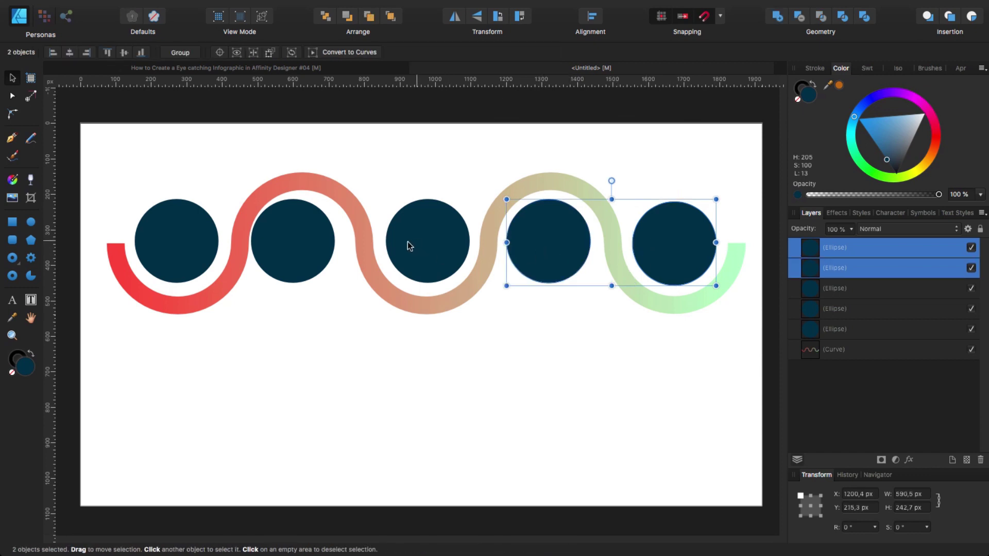
pyautogui.keyDown('shift'); pyautogui.click(410, 246); pyautogui.keyUp('shift')
pyautogui.keyDown('shift'); pyautogui.click(304, 247); pyautogui.keyUp('shift')
pyautogui.keyDown('shift'); pyautogui.click(189, 243); pyautogui.keyUp('shift')
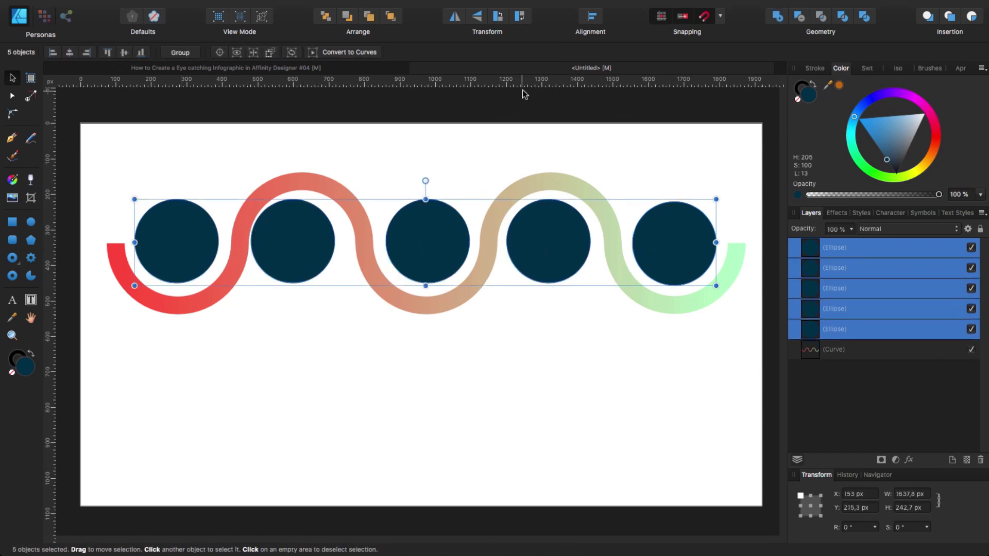
pyautogui.click(587, 31)
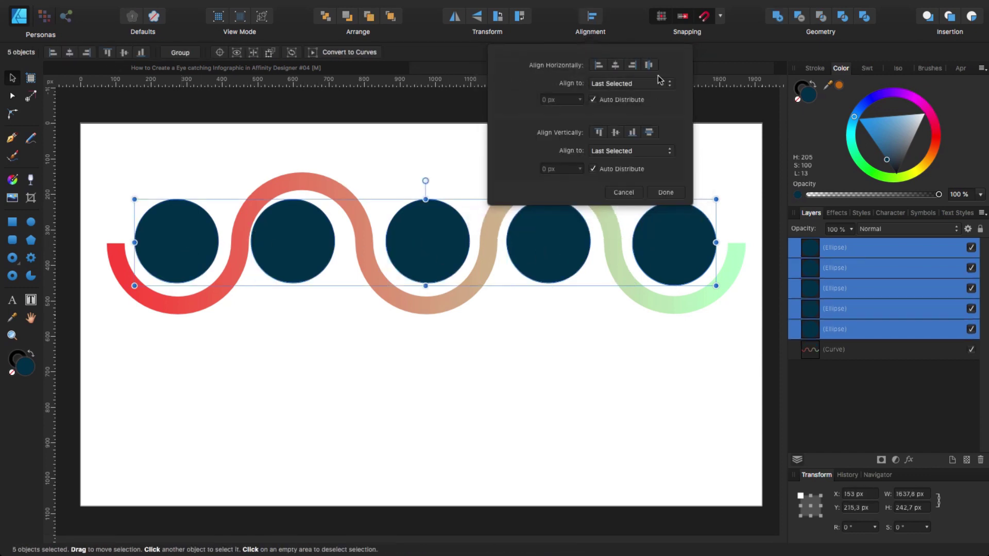
pyautogui.click(648, 65)
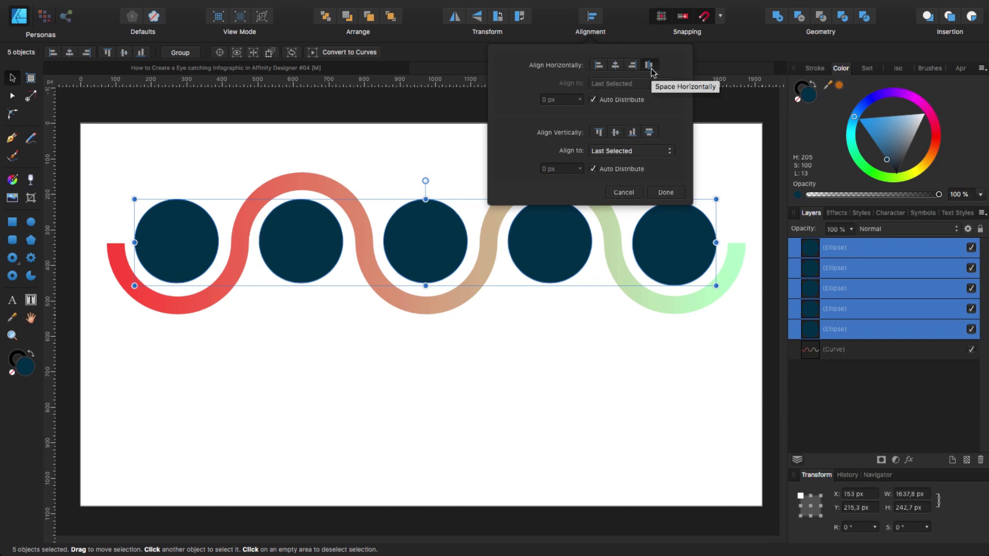
pyautogui.click(665, 192)
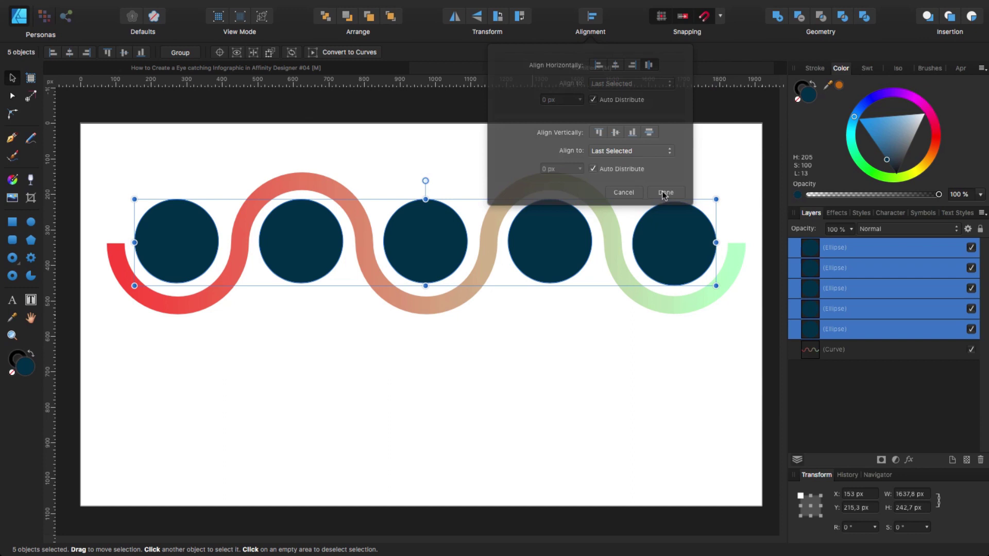
pyautogui.click(463, 367)
# - Select all five circles and open their shared fill color for editing
pyautogui.click(188, 255)
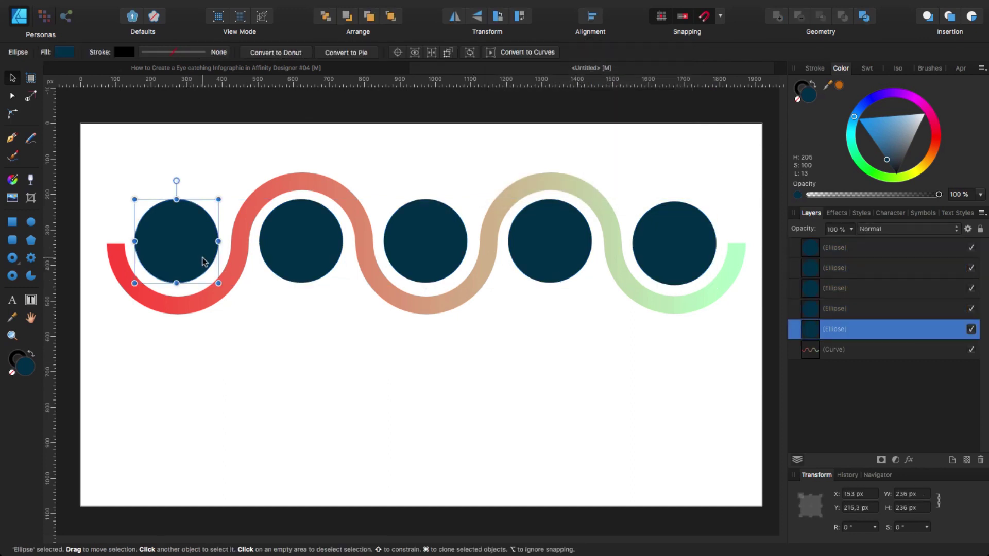
pyautogui.keyDown('shift'); pyautogui.click(315, 266); pyautogui.keyUp('shift')
pyautogui.keyDown('shift'); pyautogui.click(421, 247); pyautogui.keyUp('shift')
pyautogui.keyDown('shift'); pyautogui.click(555, 261); pyautogui.keyUp('shift')
pyautogui.keyDown('shift'); pyautogui.click(676, 246); pyautogui.keyUp('shift')
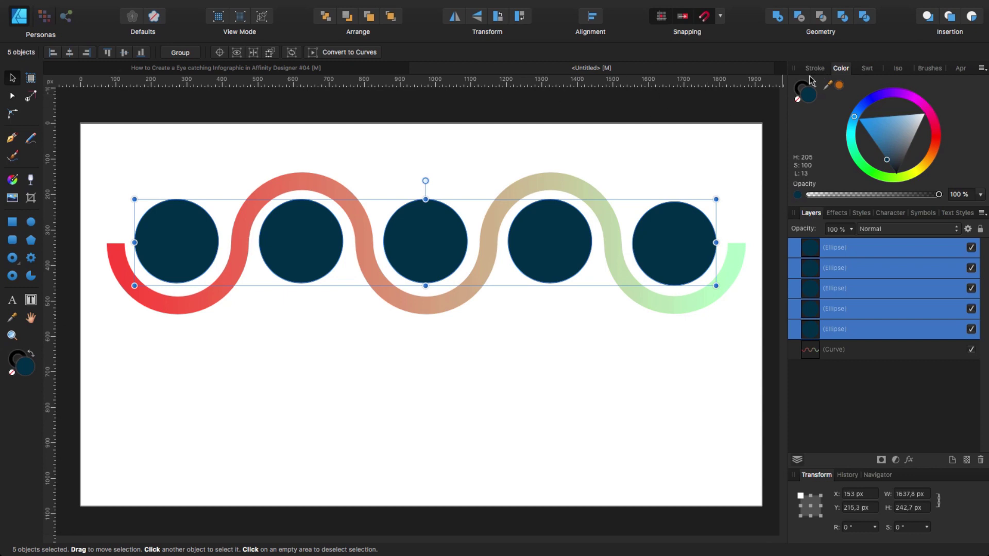
pyautogui.doubleClick(810, 95)
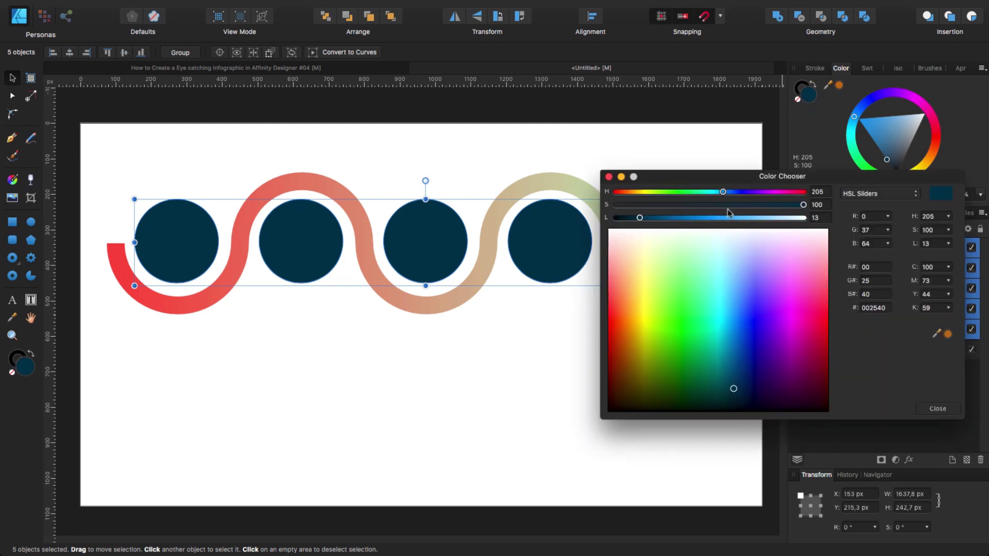
# - Try a bright blue fill with hue 241, saturation 100 and lightness 57 on the five circles
pyautogui.moveTo(729, 190); pyautogui.dragTo(741, 194)
pyautogui.moveTo(805, 208); pyautogui.dragTo(803, 206)
pyautogui.moveTo(656, 221); pyautogui.dragTo(723, 221)
# - Set the five circles' fill to hue 204, saturation 93 and lightness 39, and clear the selection
pyautogui.click(825, 195)
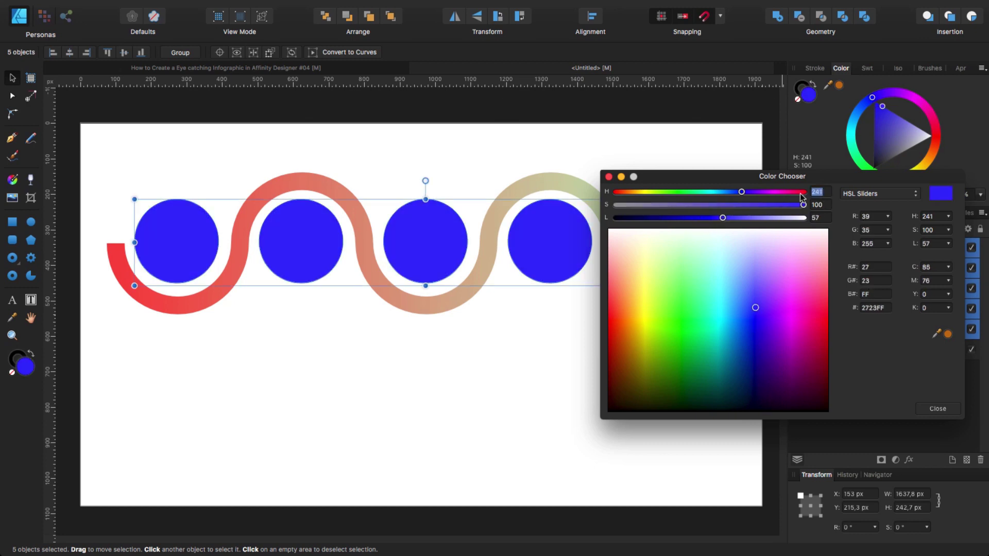
pyautogui.write('204')
pyautogui.press('Tab')
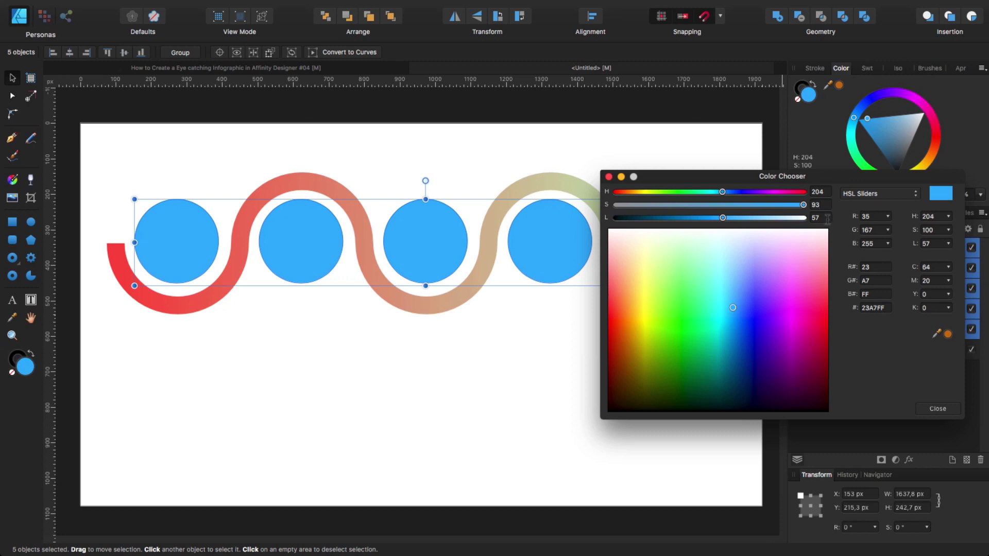
pyautogui.press('Tab')
pyautogui.write('39')
pyautogui.press('Return')
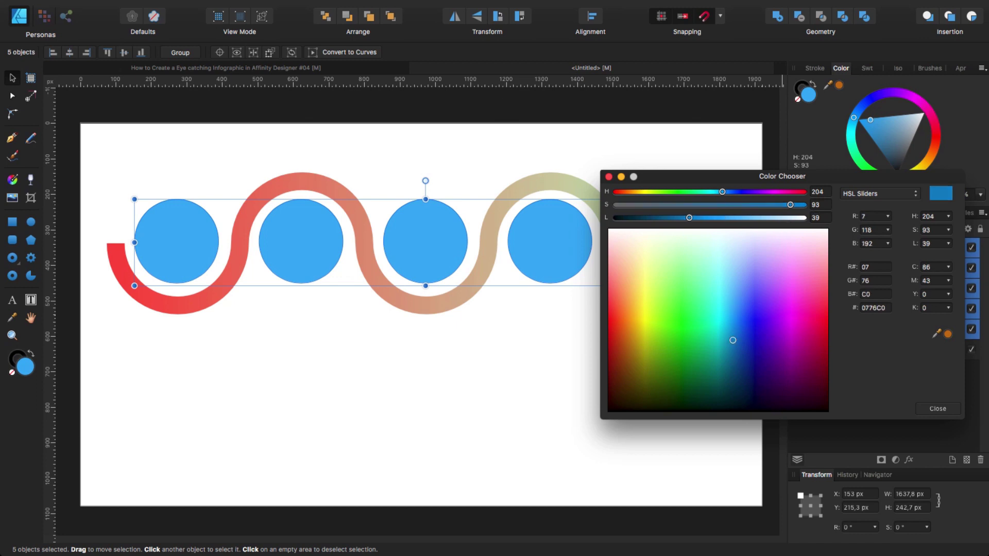
pyautogui.click(609, 177)
pyautogui.click(352, 375)
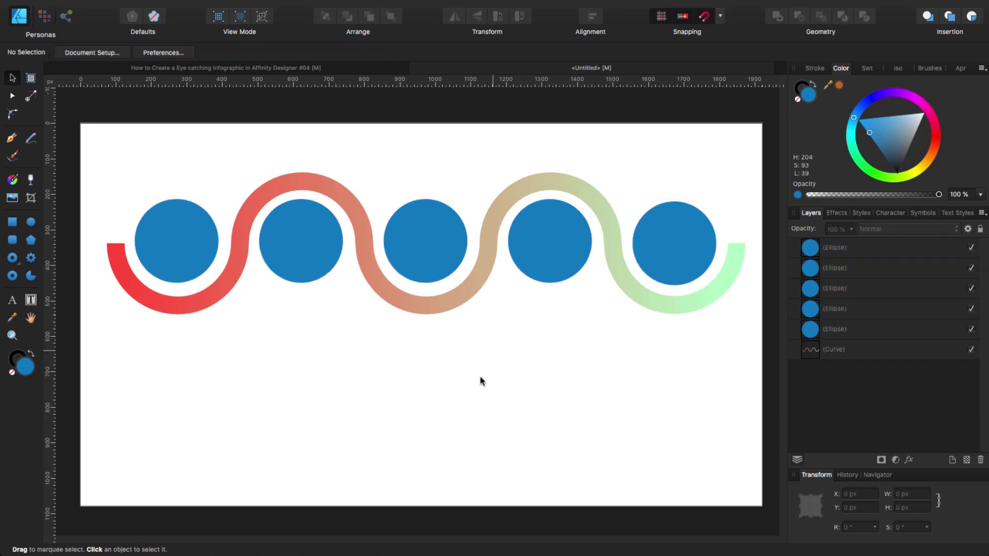
# - Shift the second circle's fill to a teal green at hue 159 and the third circle's to green at hue 113
pyautogui.click(300, 260)
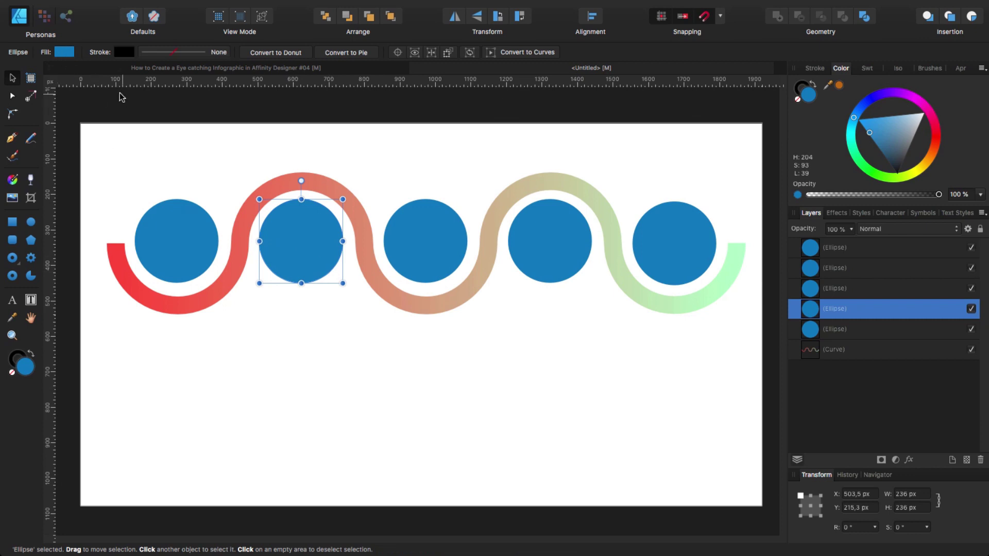
pyautogui.click(64, 53)
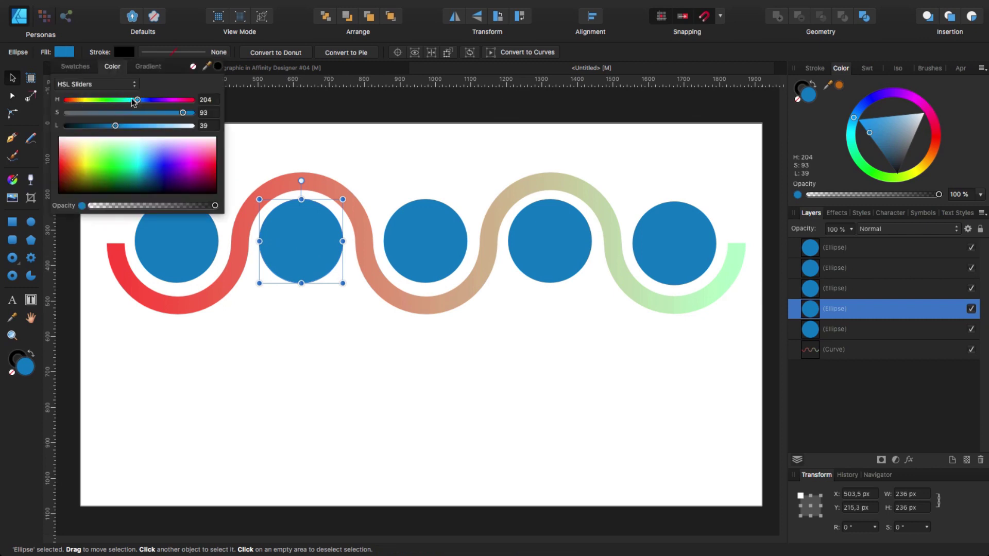
pyautogui.moveTo(137, 101); pyautogui.dragTo(127, 101)
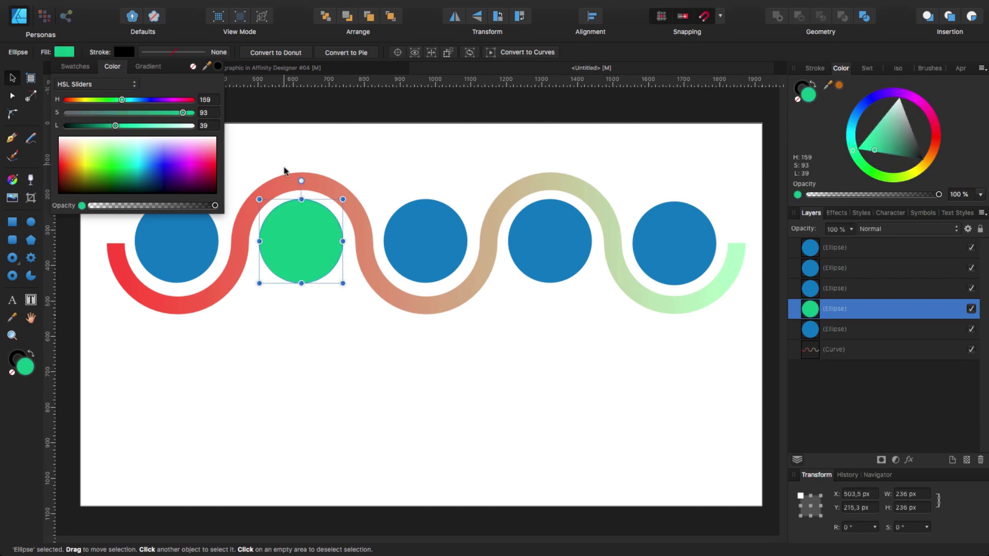
pyautogui.click(420, 241)
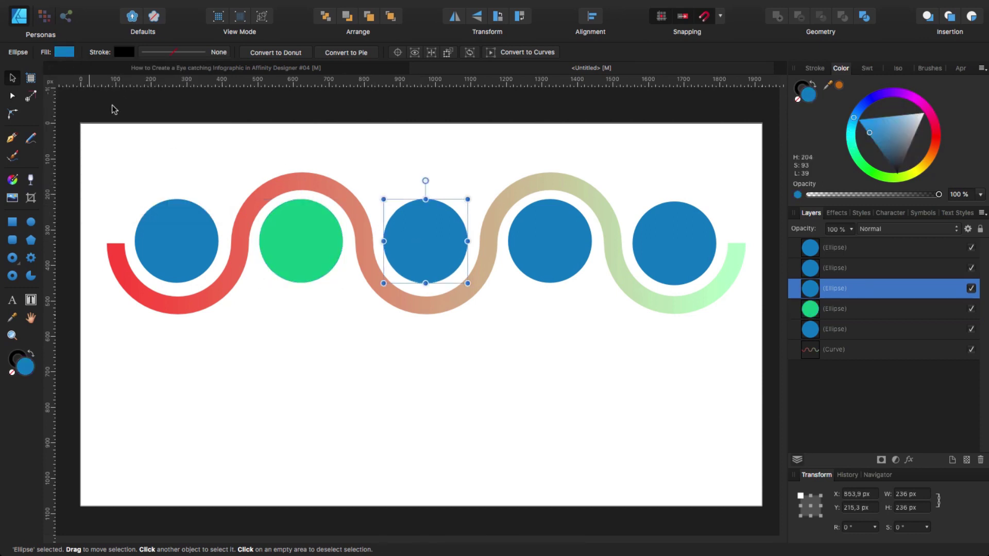
pyautogui.click(64, 52)
pyautogui.moveTo(138, 99); pyautogui.dragTo(103, 106)
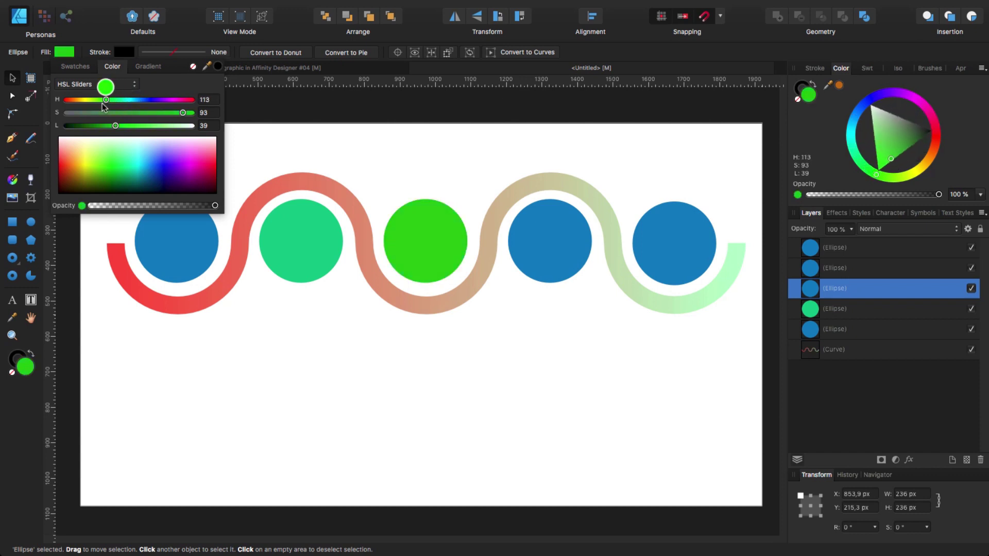
# - Shift the fourth circle's fill to yellow-green at hue 69 and the fifth circle's to burnt orange at hue 25
pyautogui.click(581, 258)
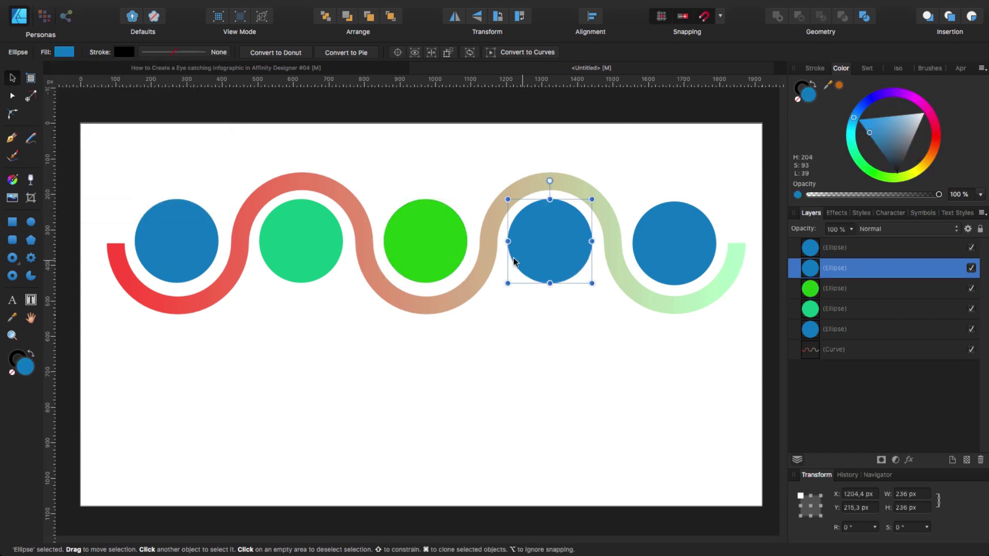
pyautogui.click(64, 51)
pyautogui.moveTo(138, 103); pyautogui.dragTo(90, 103)
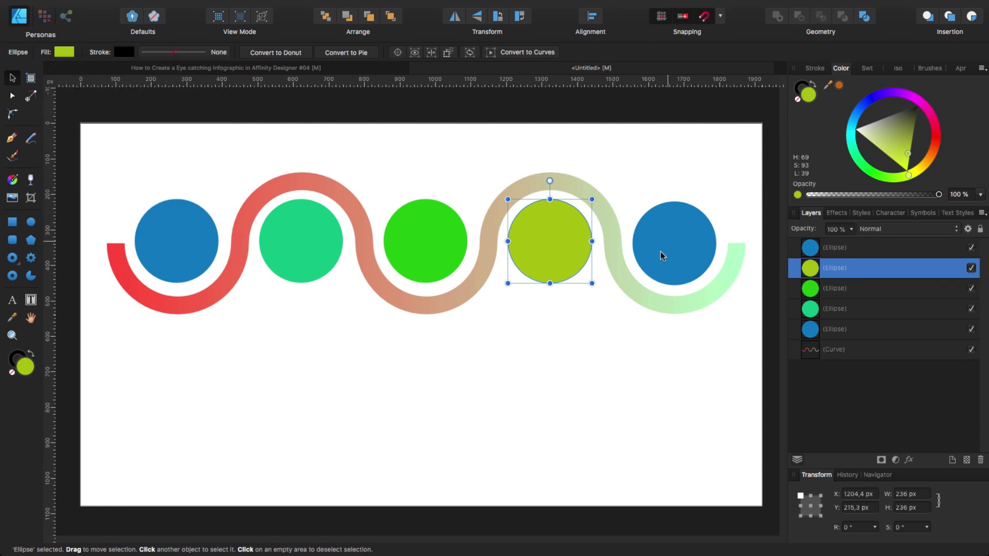
pyautogui.click(660, 254)
pyautogui.click(65, 52)
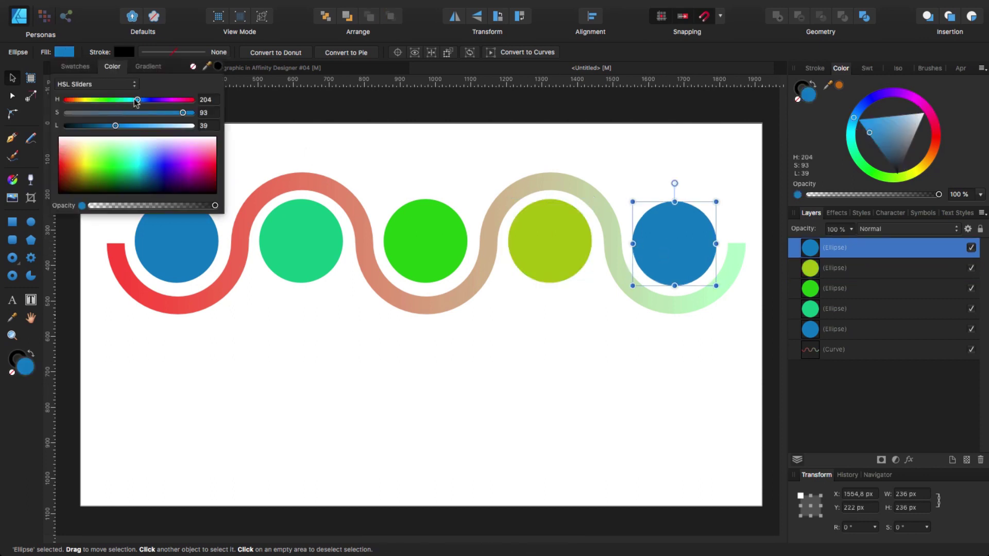
pyautogui.moveTo(136, 102); pyautogui.dragTo(76, 99)
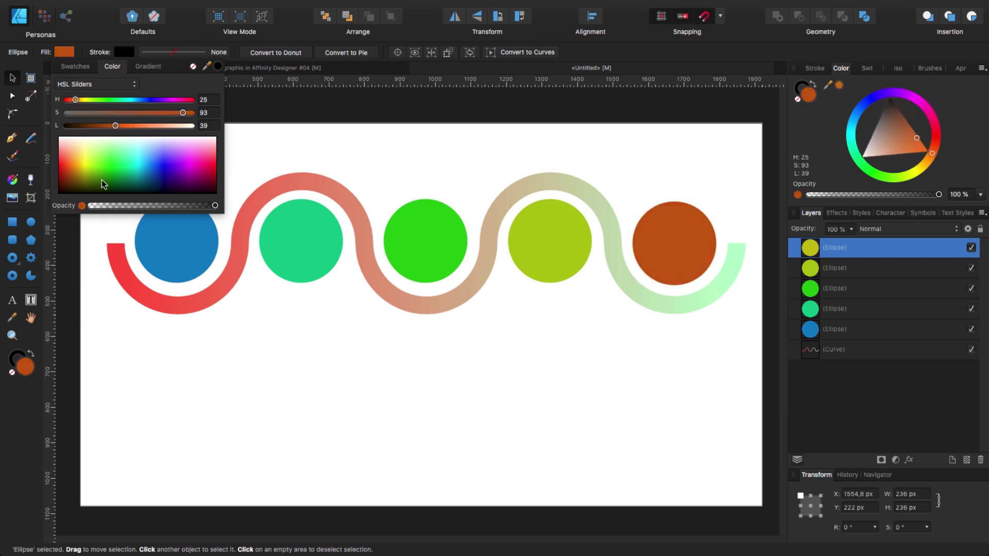
pyautogui.click(238, 389)
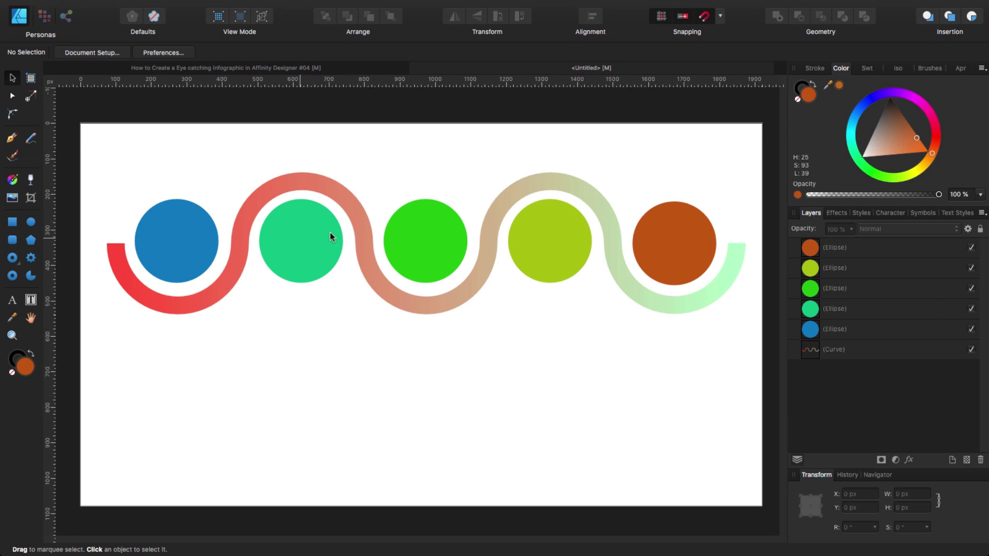
# - Add the artistic text "01" about 67 px tall below the ribbon, between its first and second arcs
pyautogui.click(12, 303)
pyautogui.moveTo(227, 342); pyautogui.dragTo(250, 365)
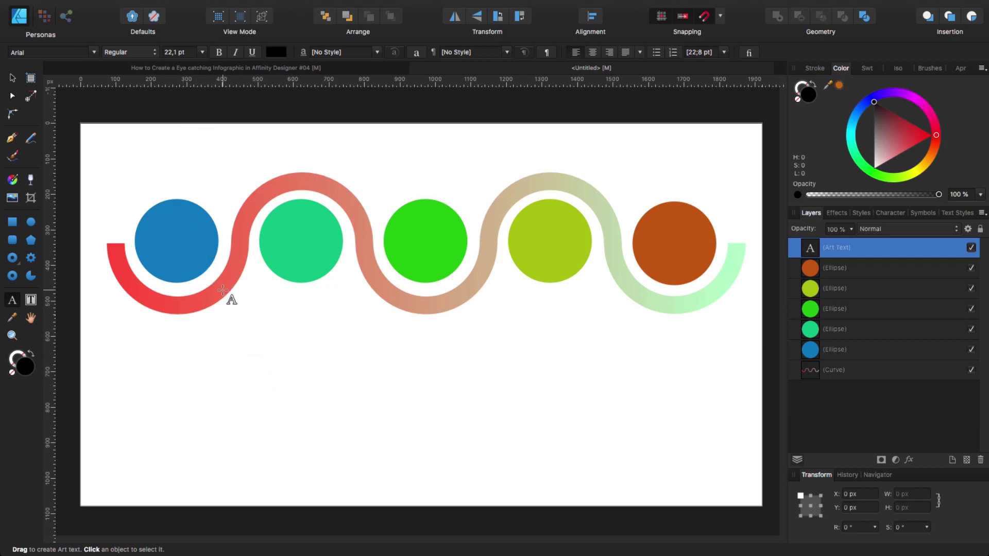
pyautogui.write('01')
pyautogui.press('Escape')
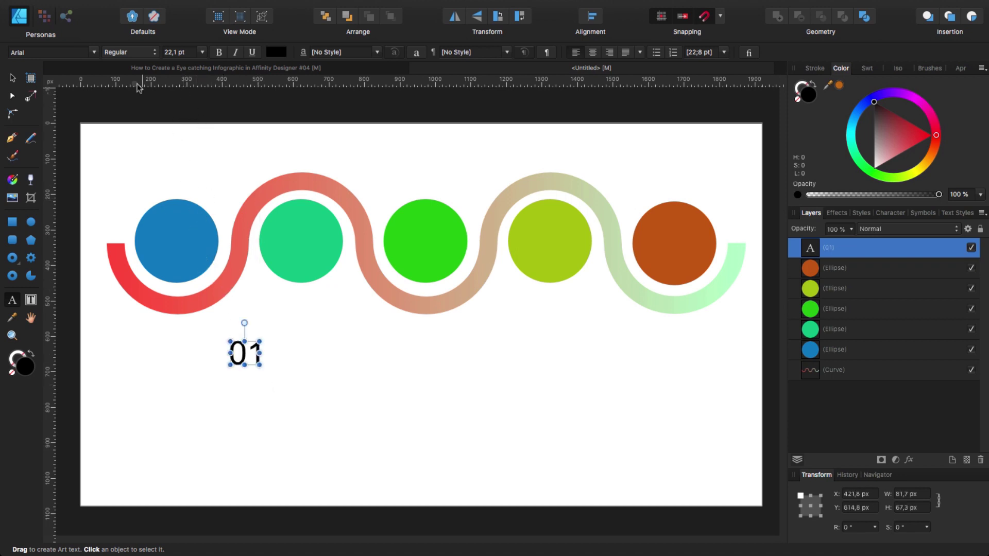
# - Set the "01" text to the Montserrat Alternates font in Medium weight
pyautogui.click(13, 78)
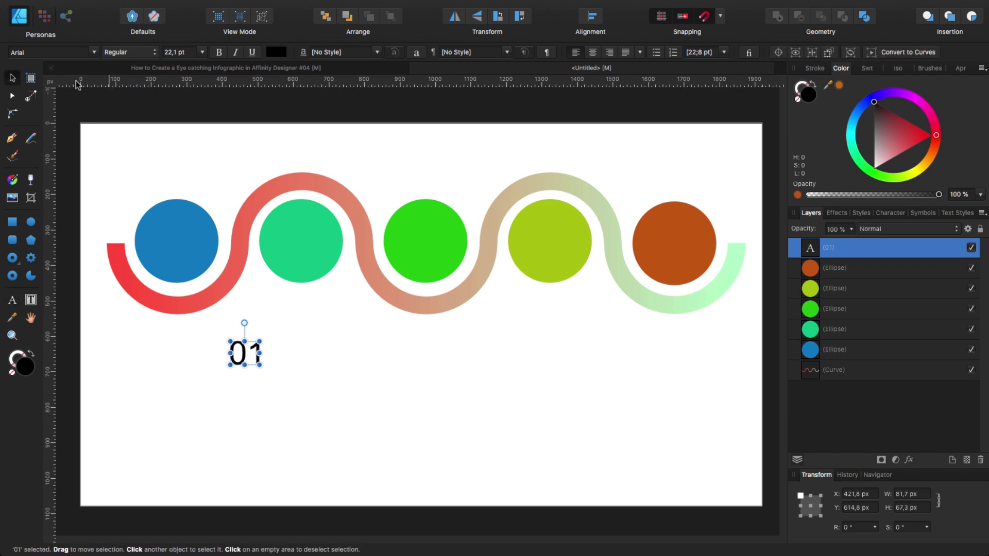
pyautogui.click(94, 52)
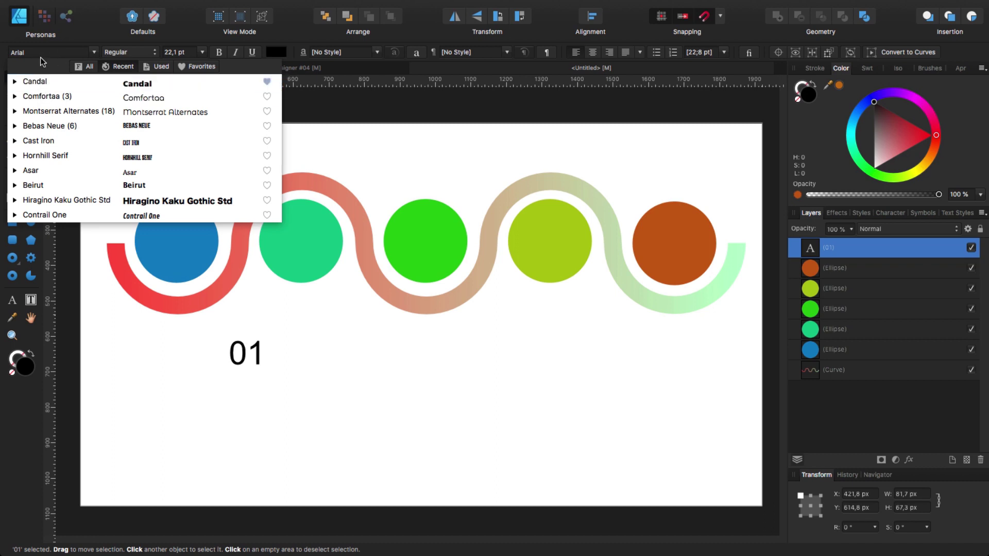
pyautogui.click(58, 111)
pyautogui.click(124, 52)
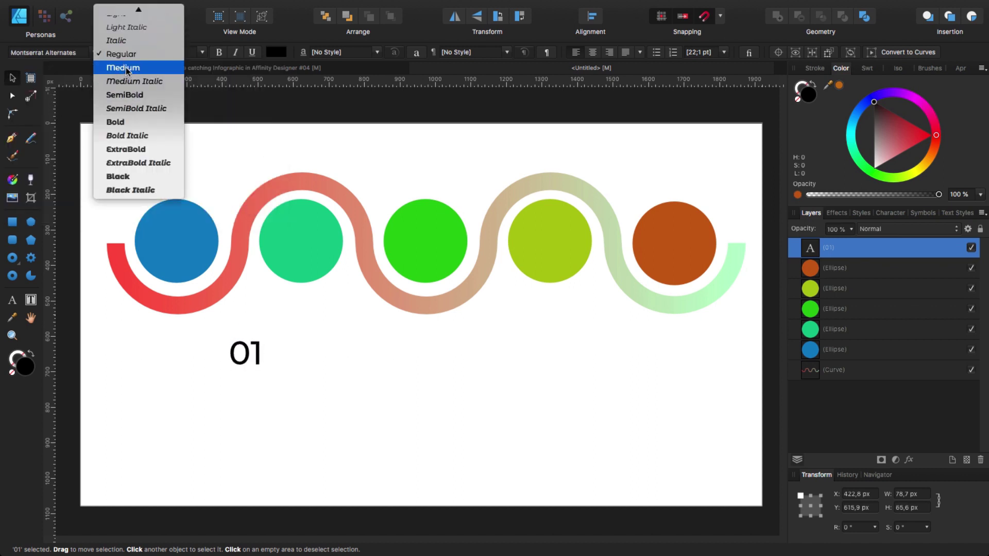
pyautogui.click(125, 69)
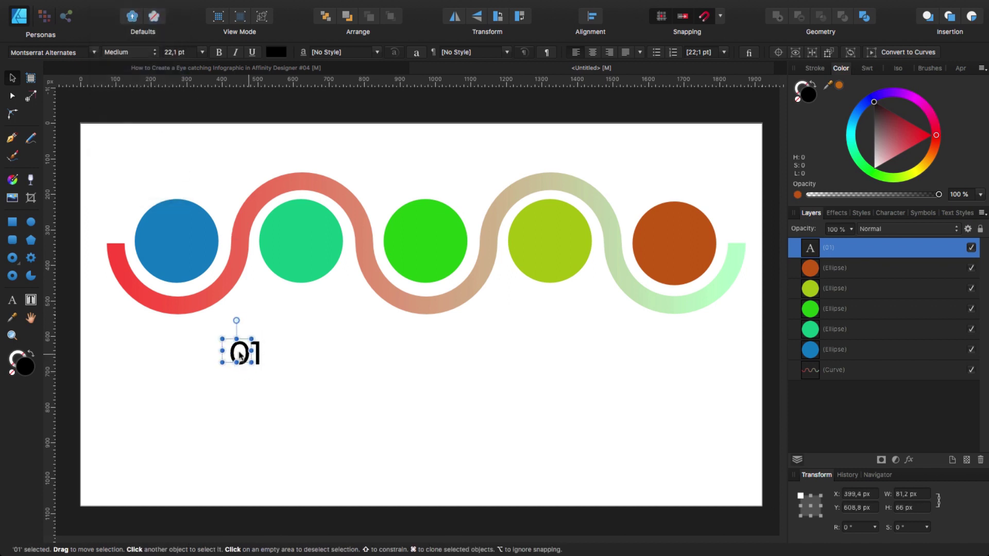
# - Move the "01" text into the middle of the blue circle and place duplicates of it on the other four circles
pyautogui.moveTo(240, 355); pyautogui.dragTo(182, 248)
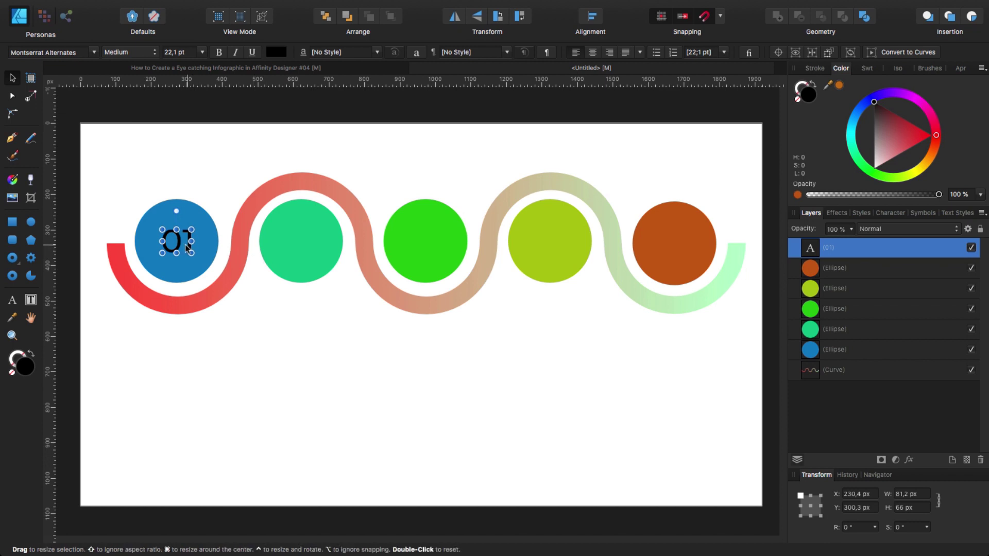
pyautogui.press('super+j')
pyautogui.press('super+j')
pyautogui.press('super+j')
pyautogui.press('super+j')
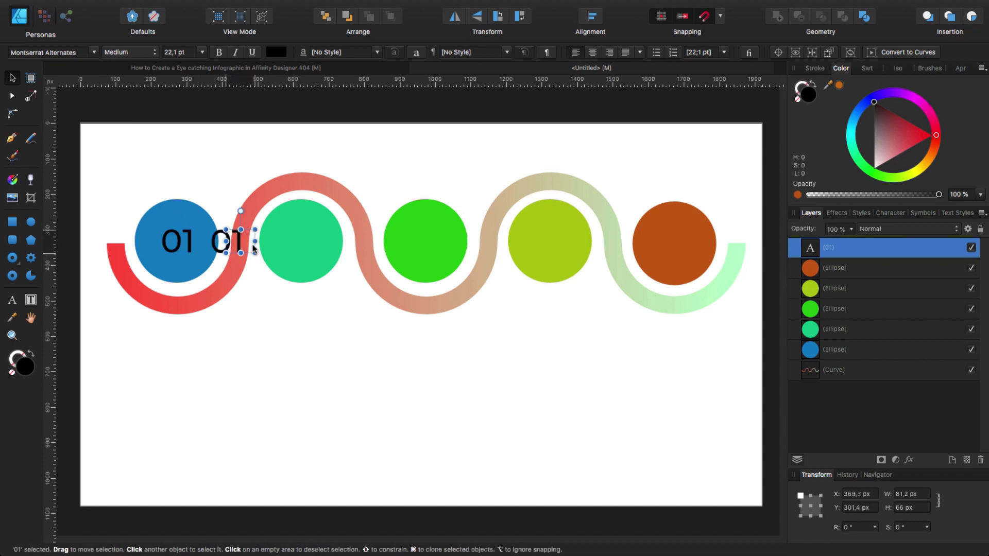
# - Change the copied labels on the second through fifth circles to "02", "03", "04" and "05"
pyautogui.doubleClick(299, 238)
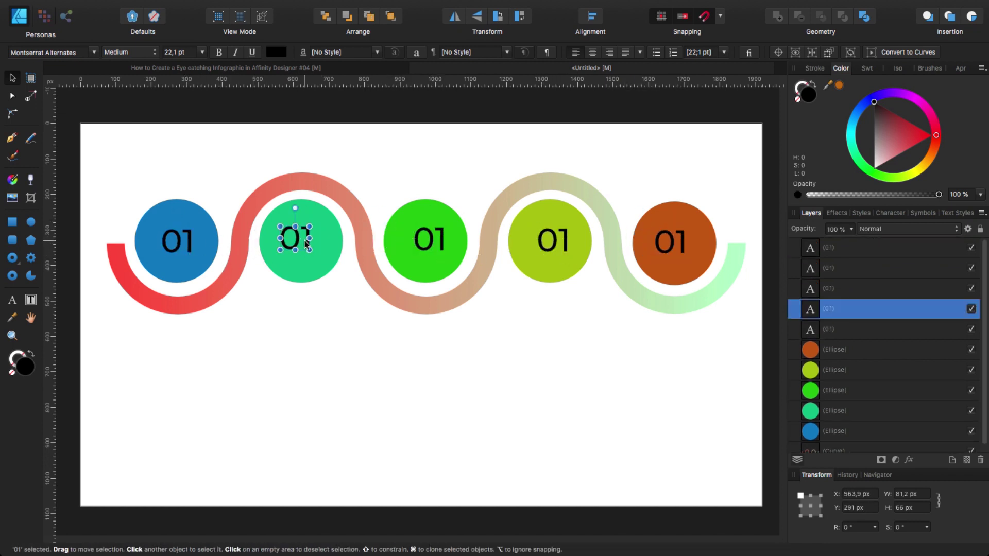
pyautogui.write('02')
pyautogui.doubleClick(436, 245)
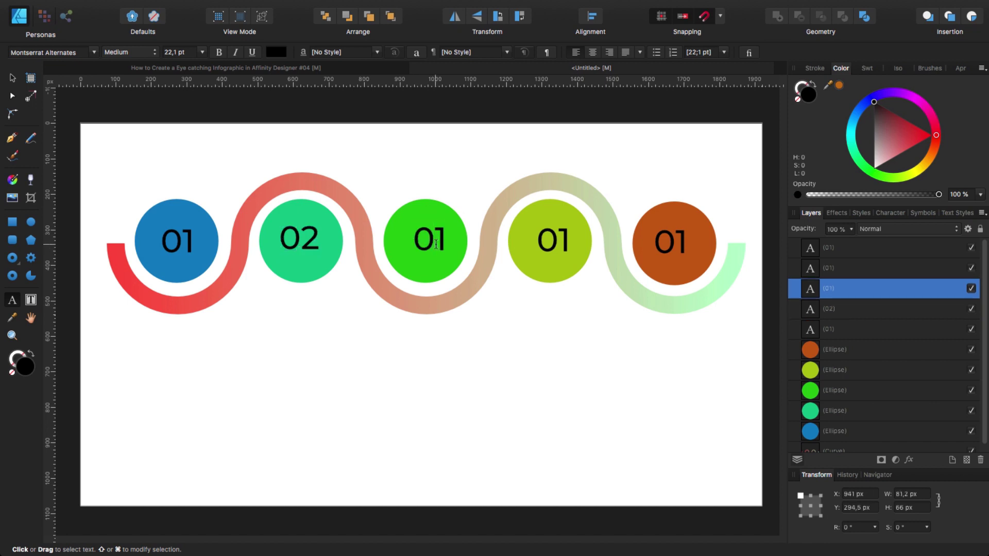
pyautogui.write('03')
pyautogui.click(552, 243)
pyautogui.doubleClick(553, 242)
pyautogui.write('04')
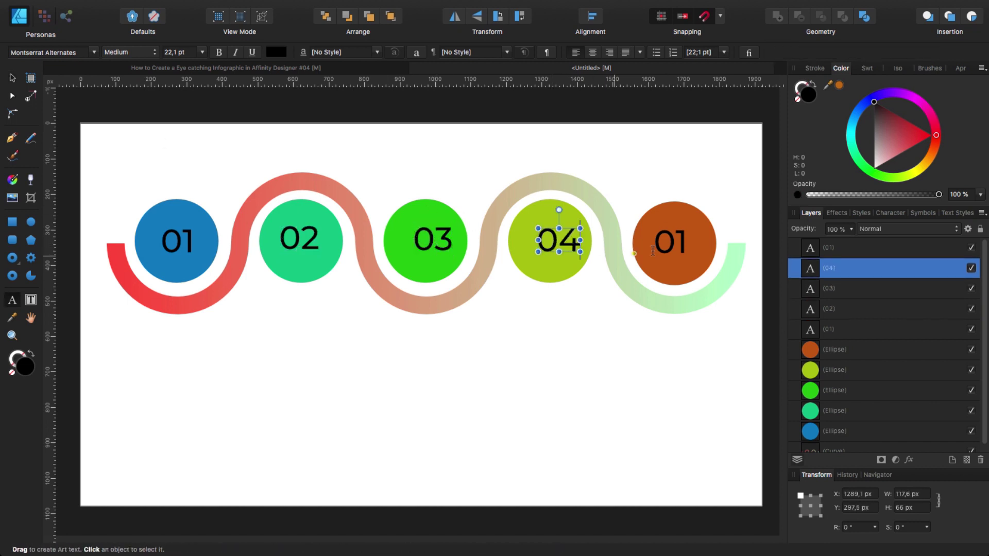
pyautogui.doubleClick(672, 242)
pyautogui.write('05')
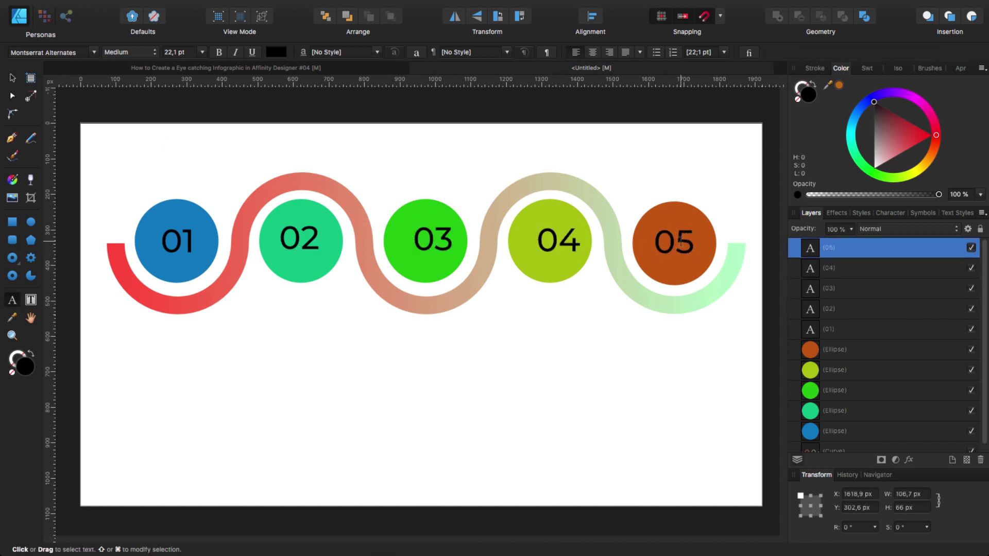
pyautogui.press('Escape')
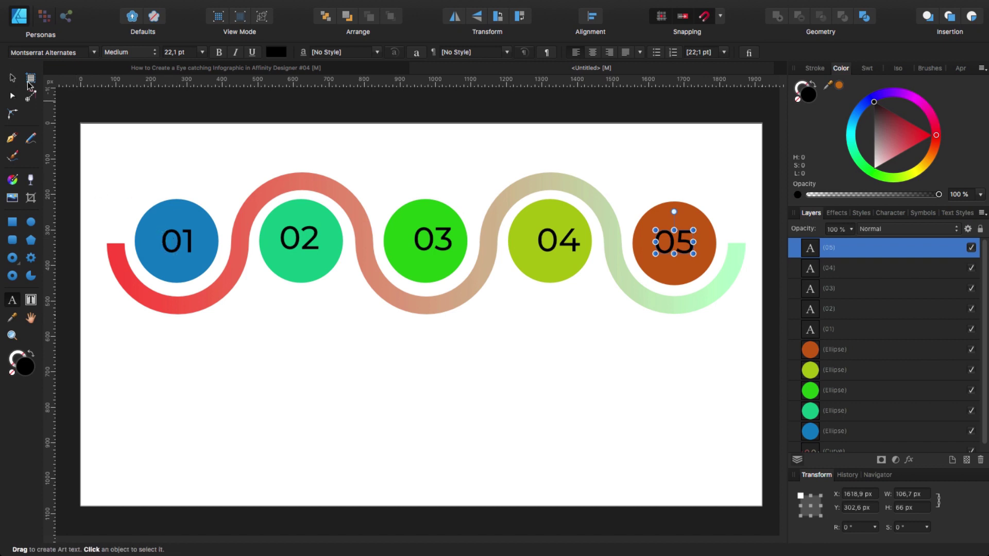
# - Center the "01" label horizontally and vertically on the blue circle, aligning to the last selected object
pyautogui.press('v')
pyautogui.click(179, 255)
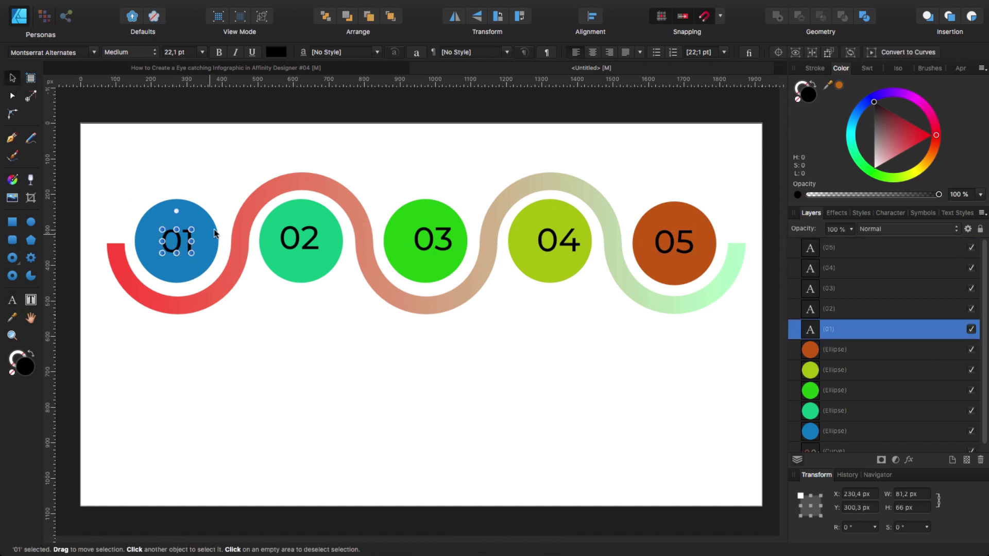
pyautogui.keyDown('shift'); pyautogui.click(203, 223); pyautogui.keyUp('shift')
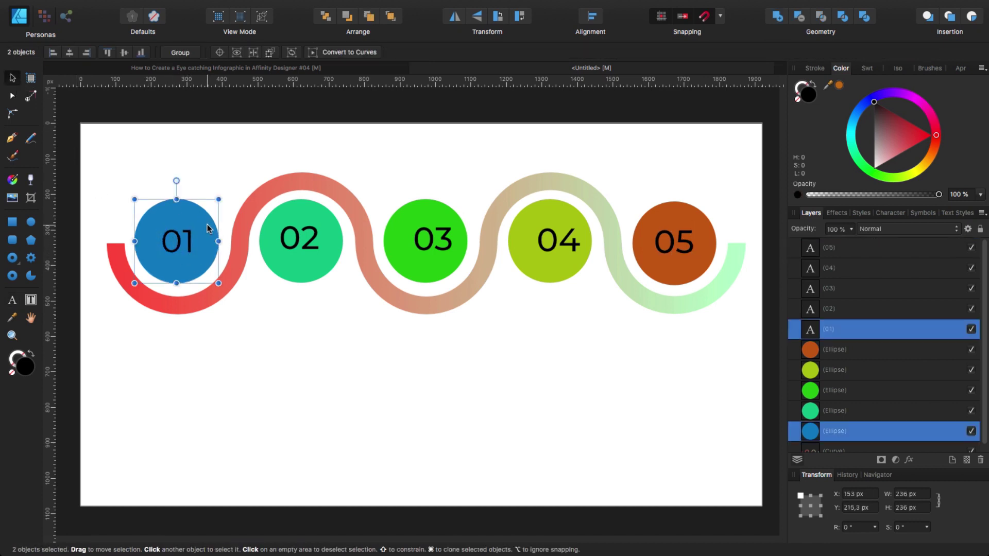
pyautogui.click(592, 17)
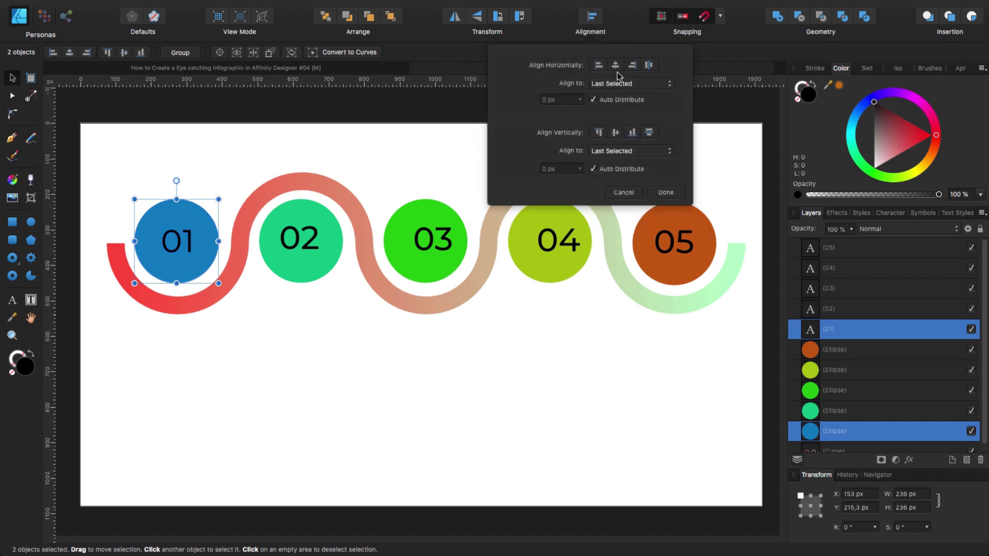
pyautogui.click(615, 65)
pyautogui.click(616, 132)
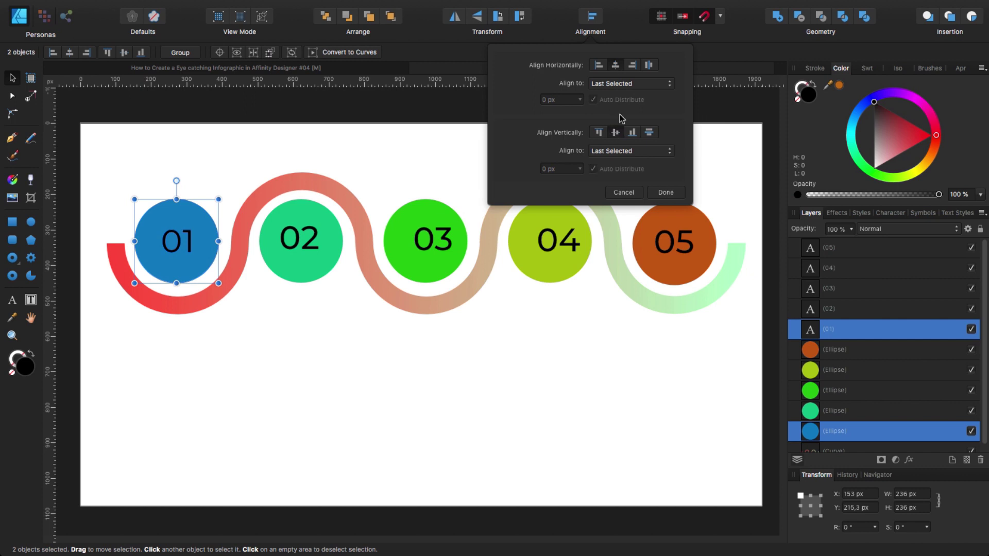
pyautogui.click(666, 193)
# - Center the "02" label on the teal circle, aligning to the last selected object
pyautogui.click(317, 264)
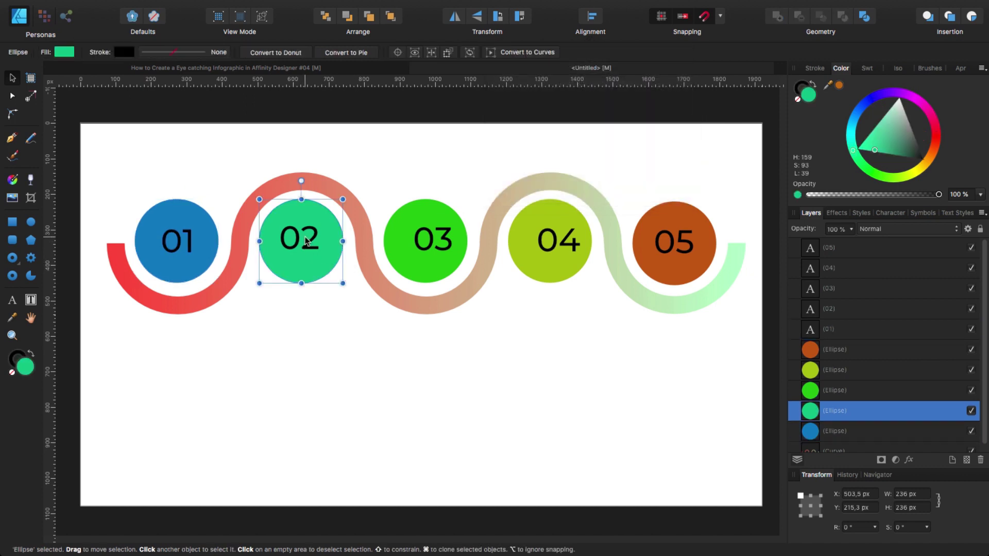
pyautogui.click(308, 243)
pyautogui.keyDown('shift'); pyautogui.click(306, 270); pyautogui.keyUp('shift')
pyautogui.click(591, 16)
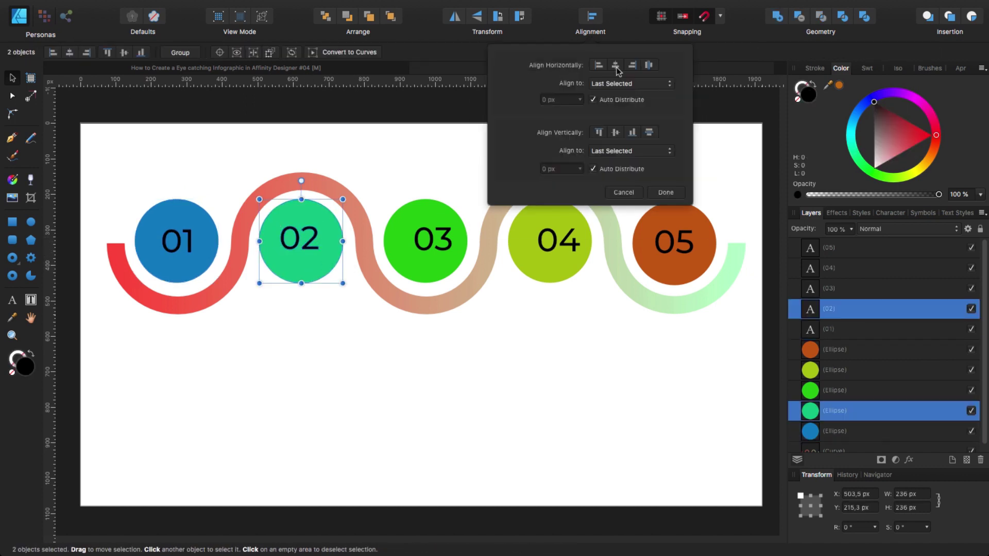
pyautogui.click(615, 65)
pyautogui.click(665, 192)
# - Center the "03" label on the green circle, aligning to the last selected object
pyautogui.click(430, 240)
pyautogui.keyDown('shift'); pyautogui.click(454, 270); pyautogui.keyUp('shift')
pyautogui.click(591, 16)
pyautogui.click(615, 65)
pyautogui.click(665, 193)
# - Center the "04" label on the yellow-green circle, aligning to the last selected object
pyautogui.click(550, 235)
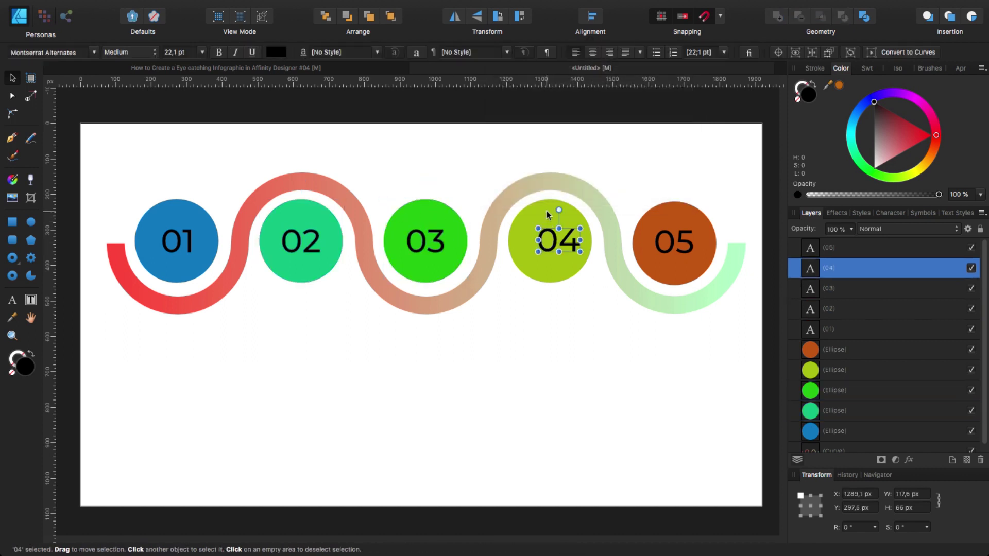
pyautogui.keyDown('shift'); pyautogui.click(572, 271); pyautogui.keyUp('shift')
pyautogui.click(591, 15)
pyautogui.click(615, 64)
pyautogui.click(666, 193)
# - Center the "05" label horizontally and vertically on the orange circle, aligning to the last selected object, and clear the selection
pyautogui.click(675, 242)
pyautogui.keyDown('shift'); pyautogui.click(696, 270); pyautogui.keyUp('shift')
pyautogui.click(591, 16)
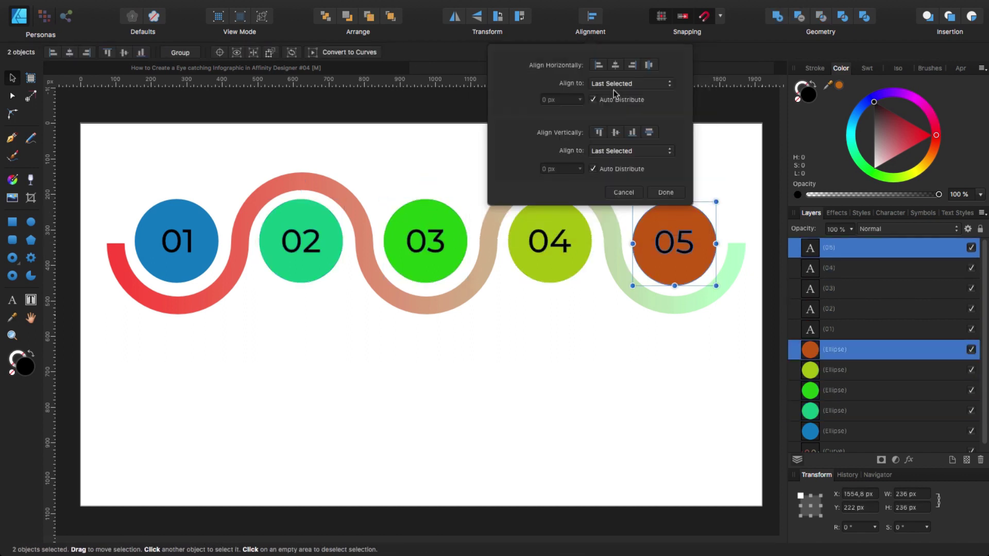
pyautogui.click(616, 65)
pyautogui.click(615, 132)
pyautogui.click(666, 193)
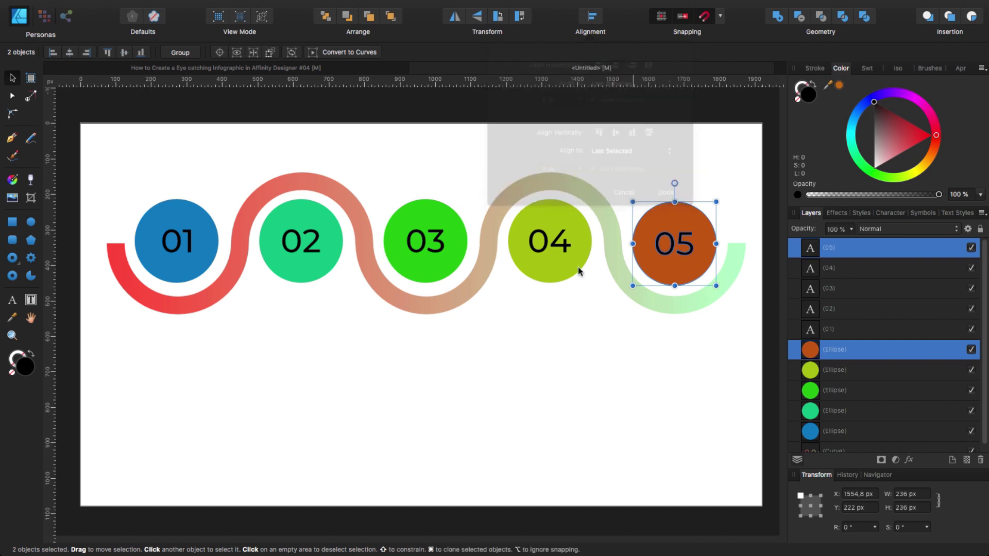
pyautogui.click(499, 384)
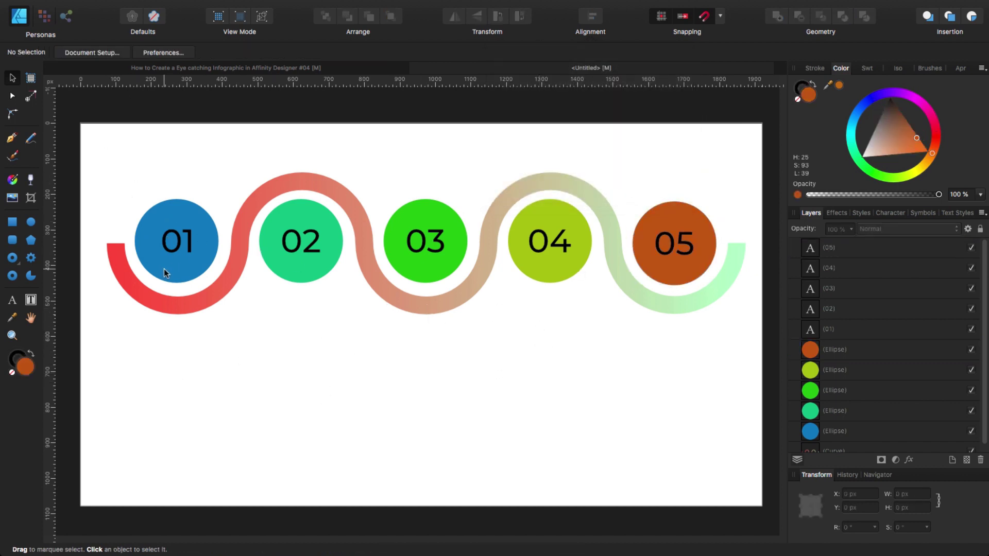
# - Group the ribbon, circles and labels, and move the group up to about X 60 px, Y 91 px
pyautogui.moveTo(84, 147); pyautogui.dragTo(756, 339)
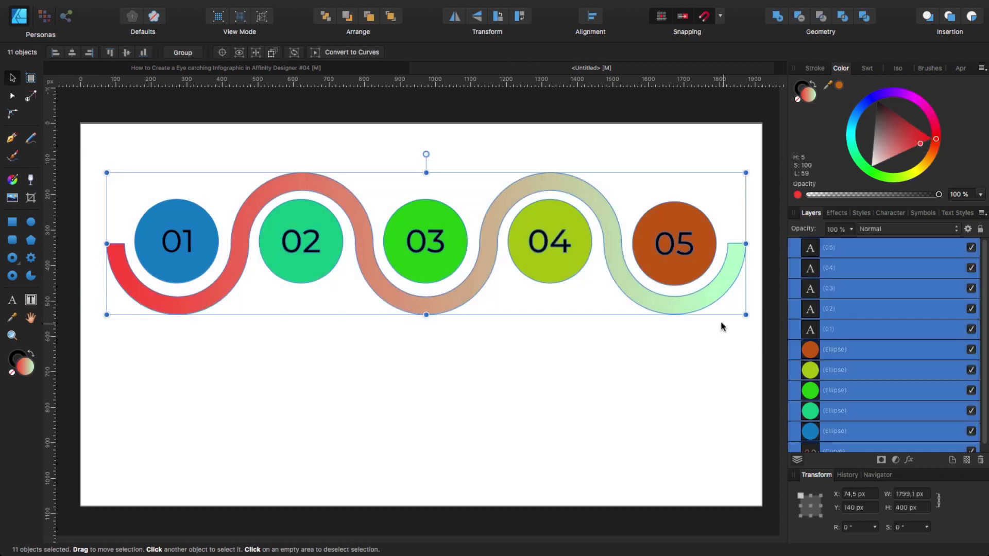
pyautogui.click(180, 52)
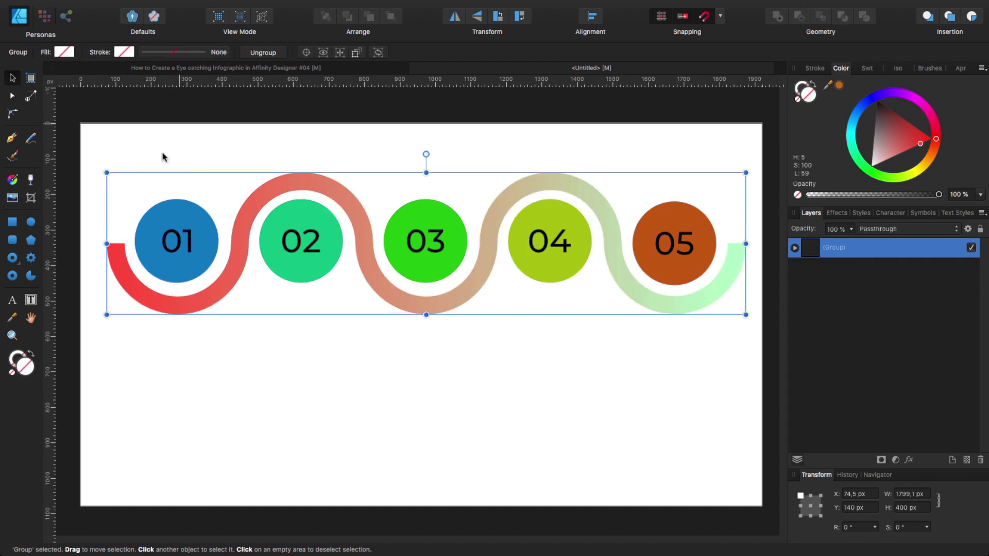
pyautogui.moveTo(430, 242)
pyautogui.mouseDown()
pyautogui.moveTo(470, 242)
pyautogui.moveTo(430, 234)
pyautogui.mouseUp()
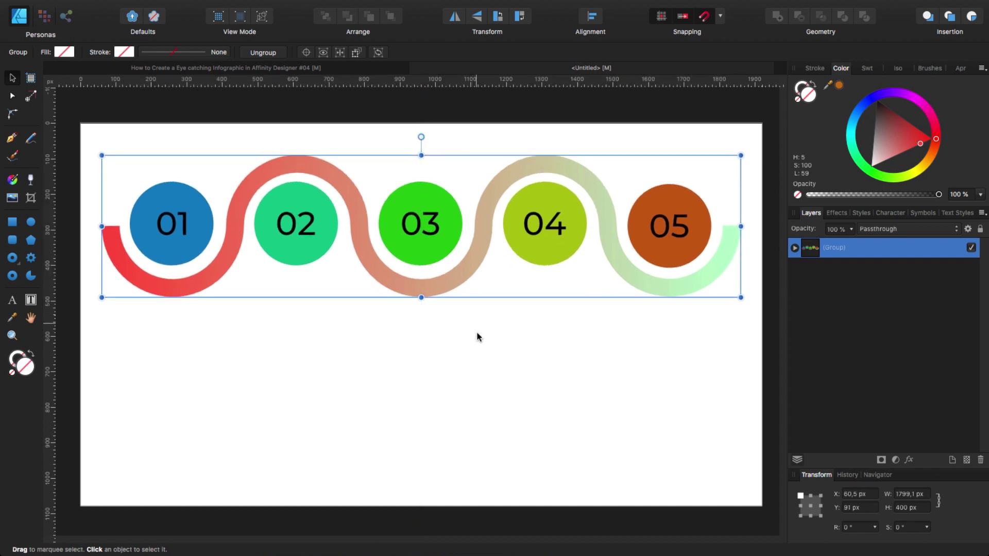
pyautogui.click(432, 330)
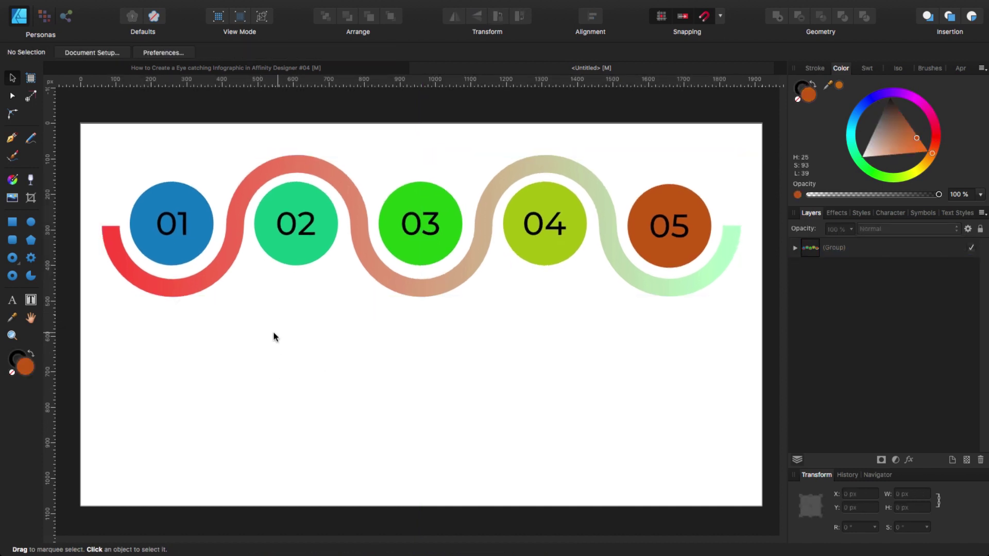
# - Draw a text frame about 237 by 349 px below the first circle and set its font to Comfortaa at 6 pt
pyautogui.click(32, 303)
pyautogui.moveTo(120, 364); pyautogui.dragTo(205, 487)
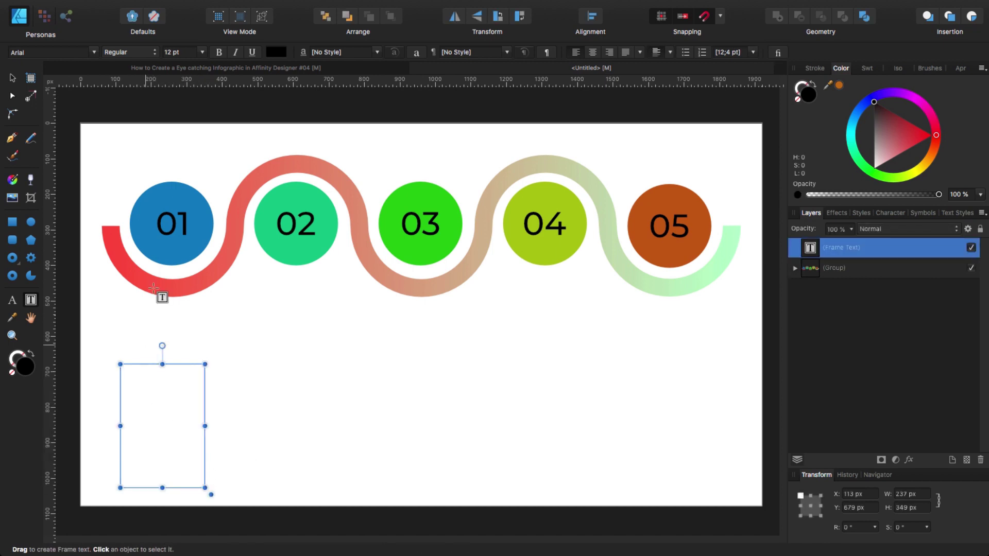
pyautogui.click(94, 53)
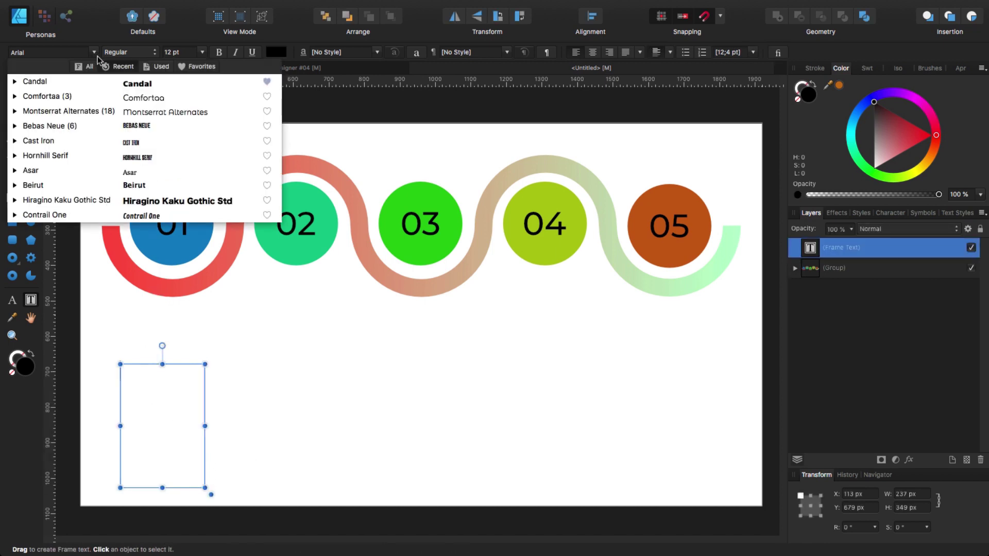
pyautogui.click(55, 97)
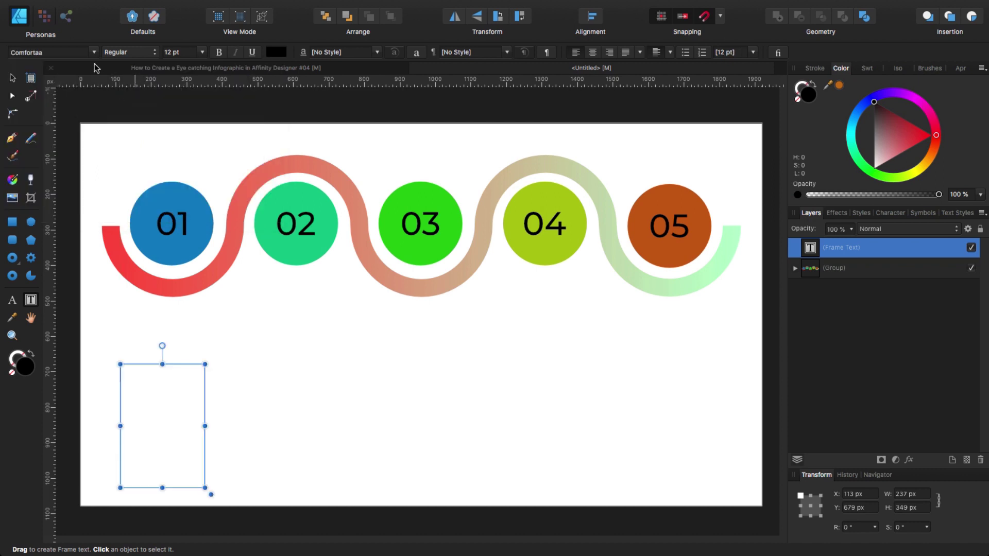
pyautogui.click(201, 52)
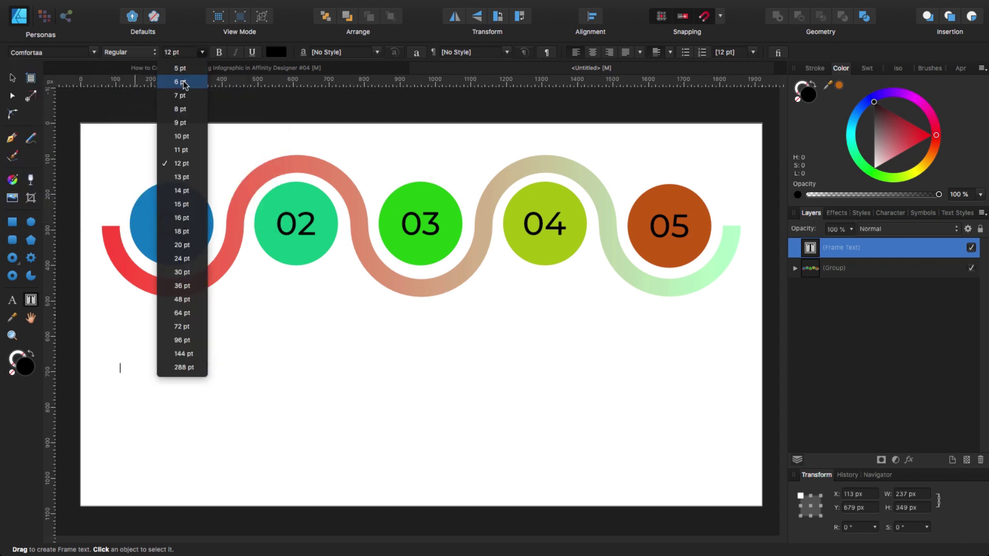
pyautogui.click(183, 87)
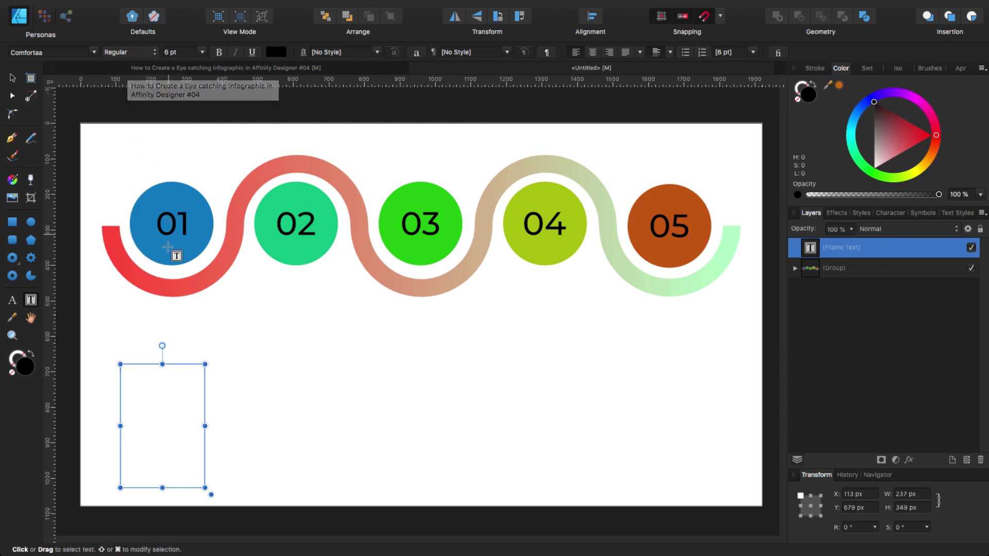
# - Insert filler text into the frame and place four duplicates of it below the other circles
pyautogui.rightClick(159, 397)
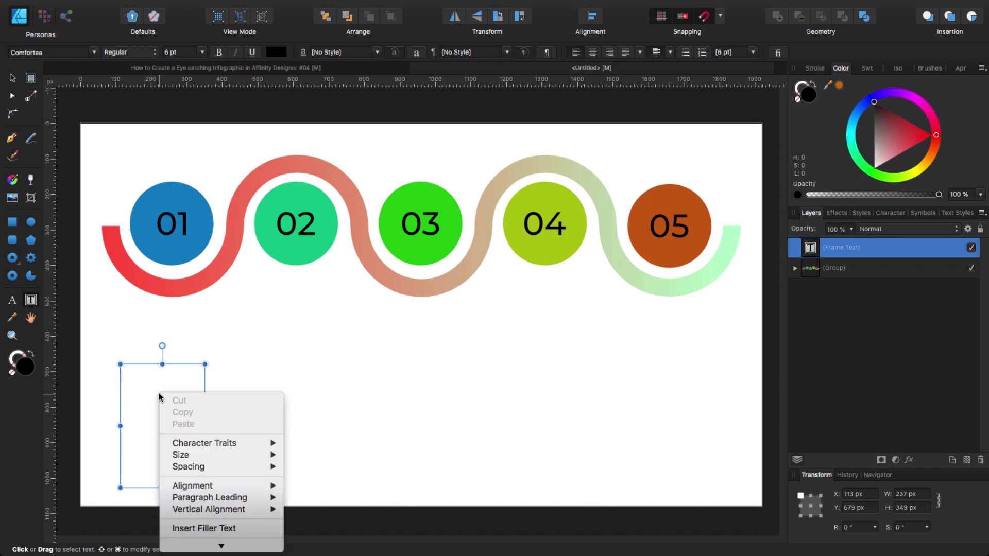
pyautogui.click(206, 528)
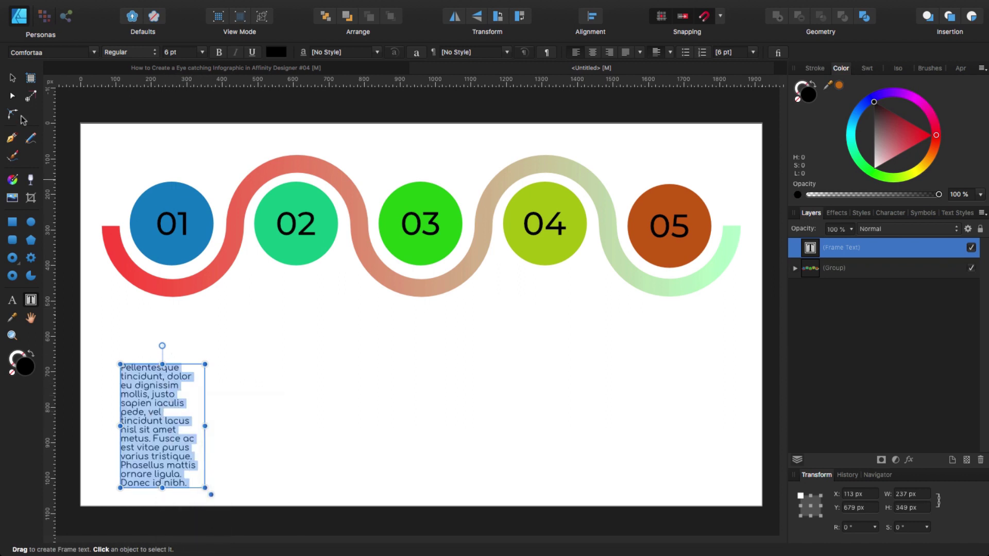
pyautogui.click(12, 77)
pyautogui.click(234, 412)
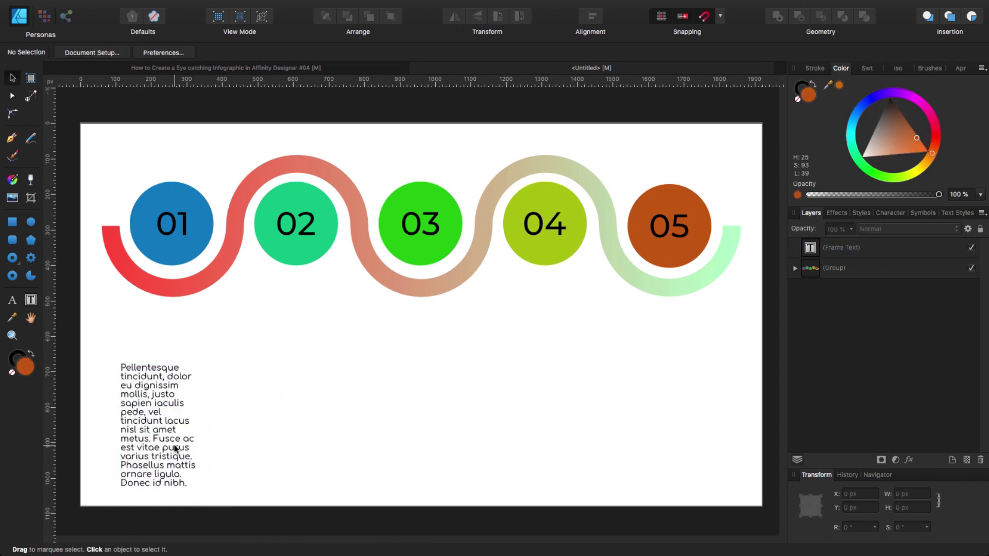
pyautogui.click(177, 451)
pyautogui.moveTo(171, 443)
pyautogui.mouseDown()
pyautogui.moveTo(428, 435)
pyautogui.moveTo(513, 406)
pyautogui.moveTo(663, 408)
pyautogui.mouseUp()
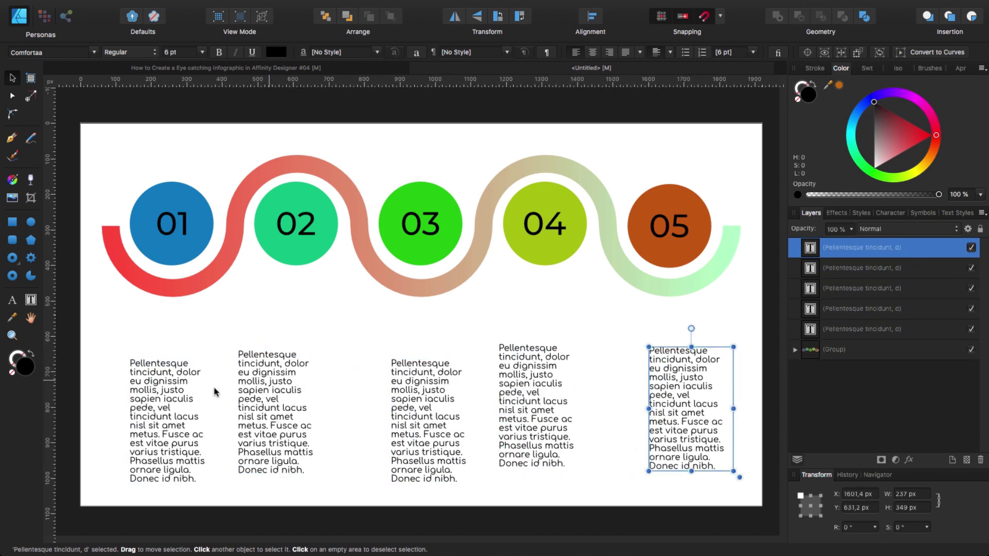
# - Align the five text frames vertically by their middles and move the whole row slightly down
pyautogui.moveTo(99, 331); pyautogui.dragTo(748, 509)
pyautogui.click(592, 19)
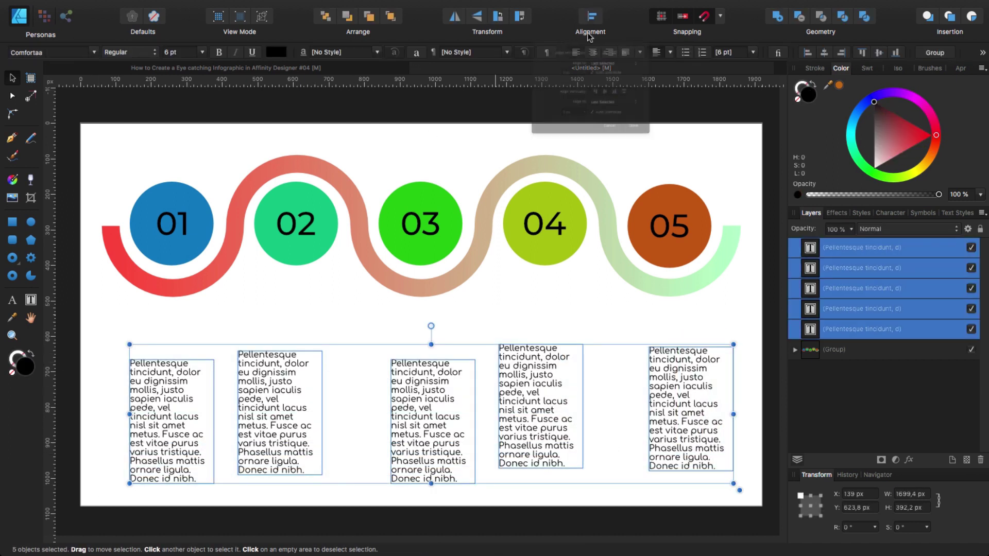
pyautogui.click(616, 132)
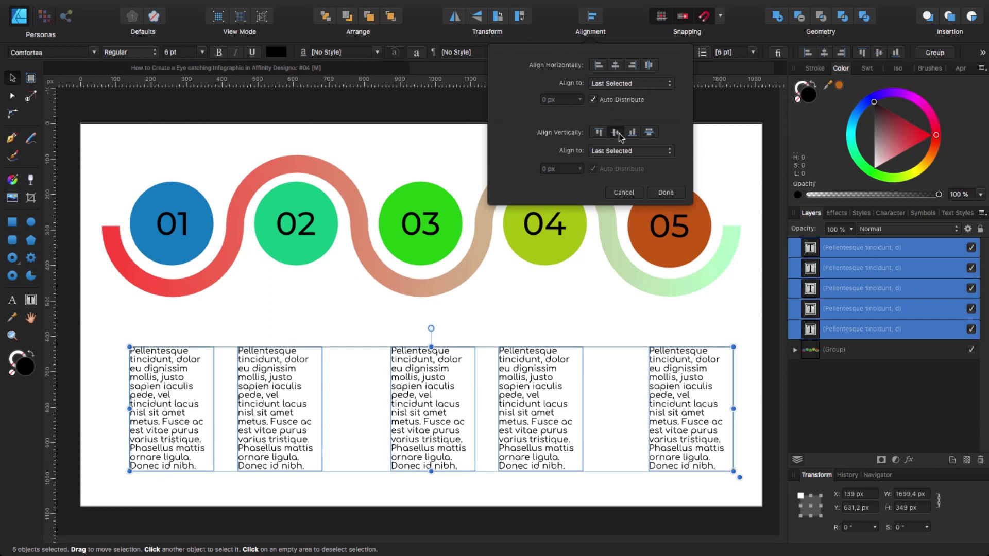
pyautogui.click(665, 193)
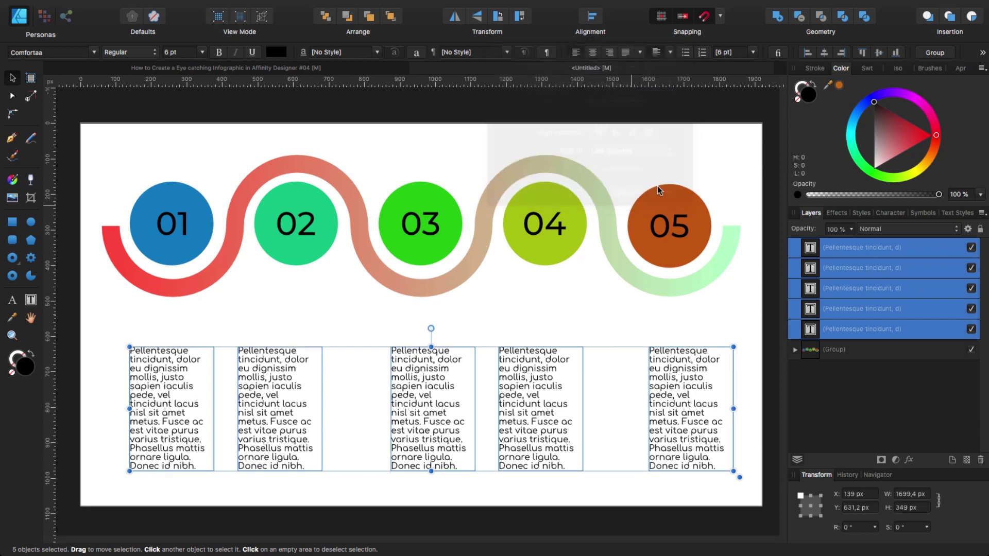
pyautogui.moveTo(281, 406); pyautogui.dragTo(281, 421)
pyautogui.click(118, 313)
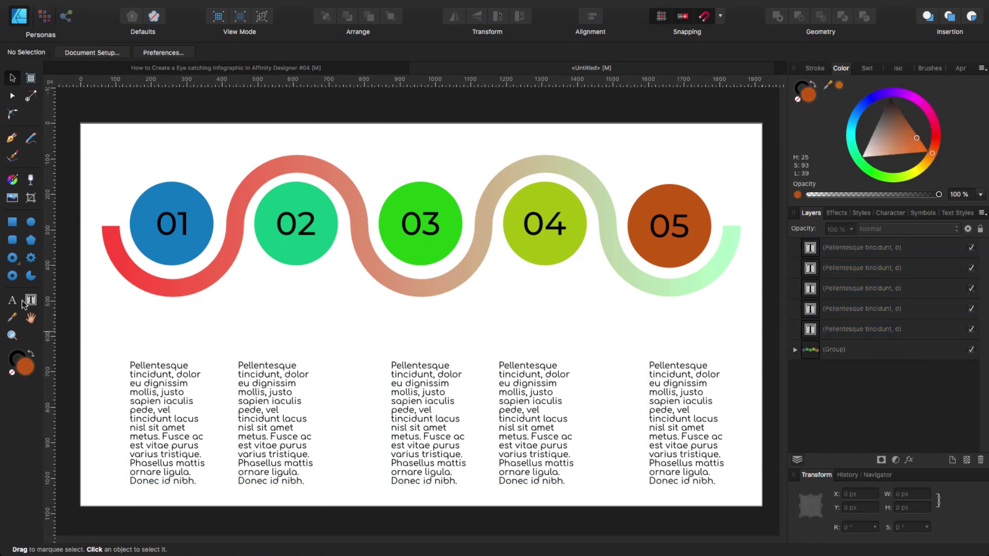
# - Add the artistic text heading "Text" at about 15 pt above the first description and set its font to Candal
pyautogui.click(12, 303)
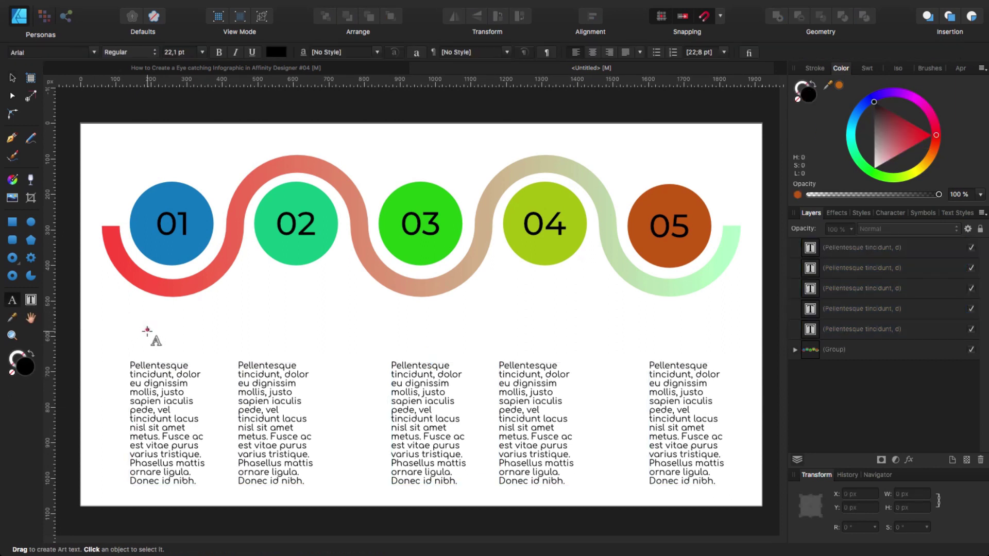
pyautogui.moveTo(142, 330); pyautogui.dragTo(168, 347)
pyautogui.write('T')
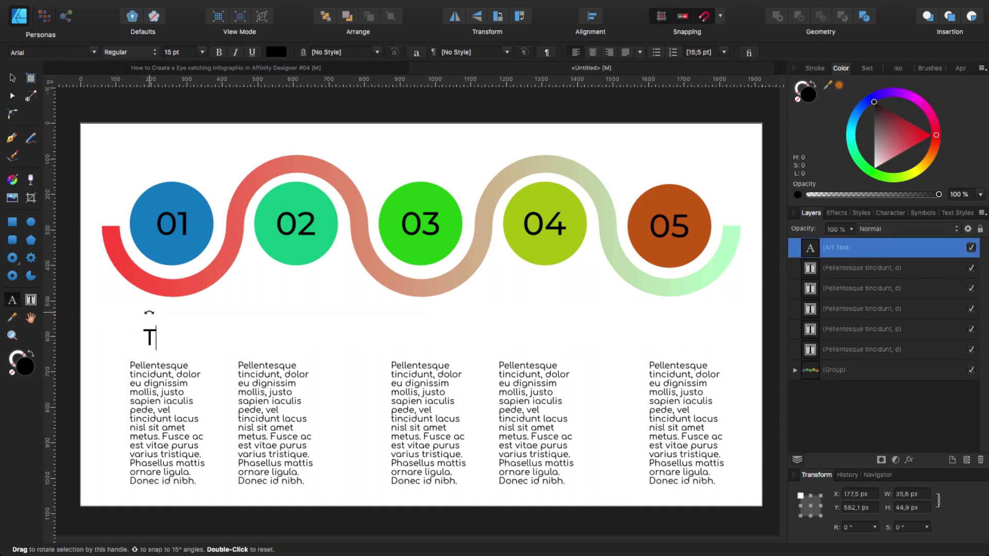
pyautogui.write('ext')
pyautogui.press('Escape')
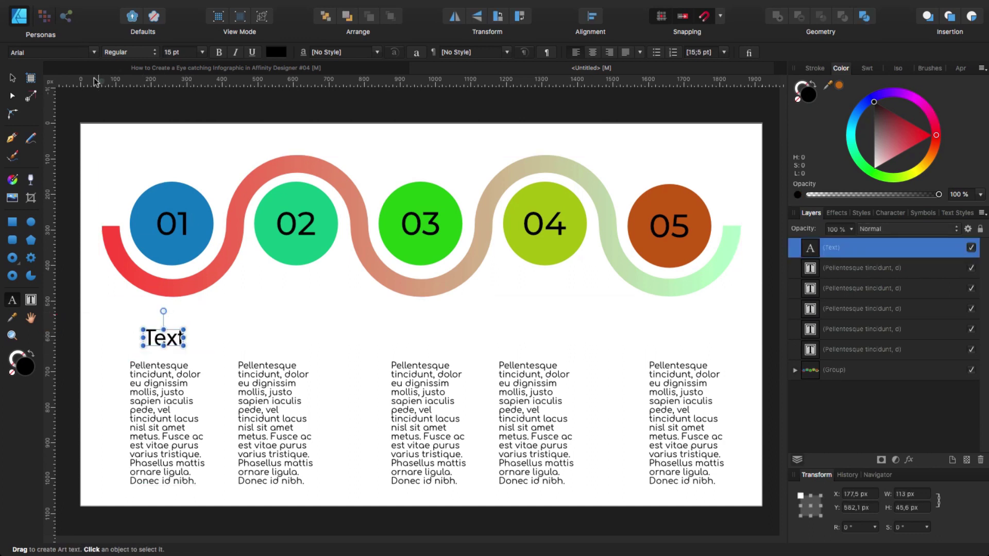
pyautogui.click(12, 78)
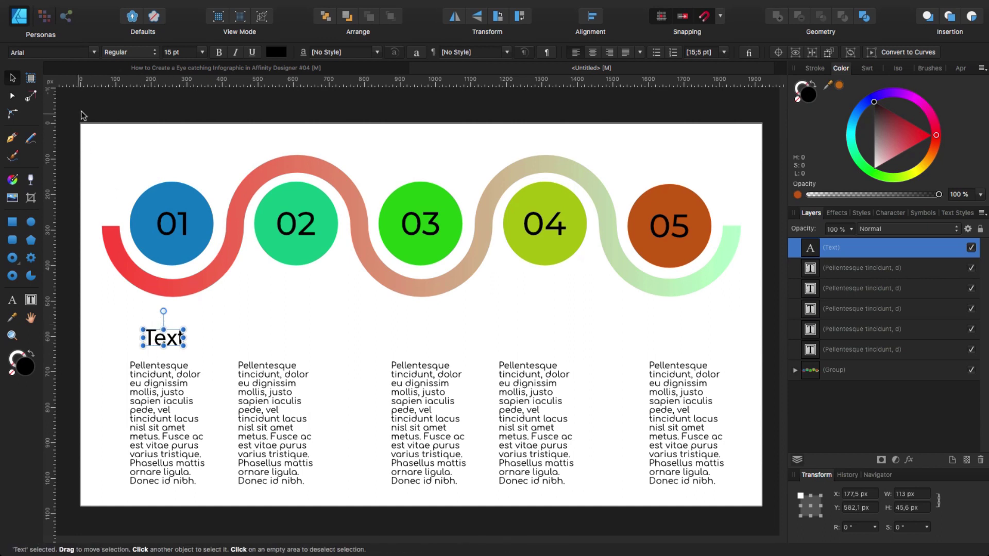
pyautogui.click(94, 53)
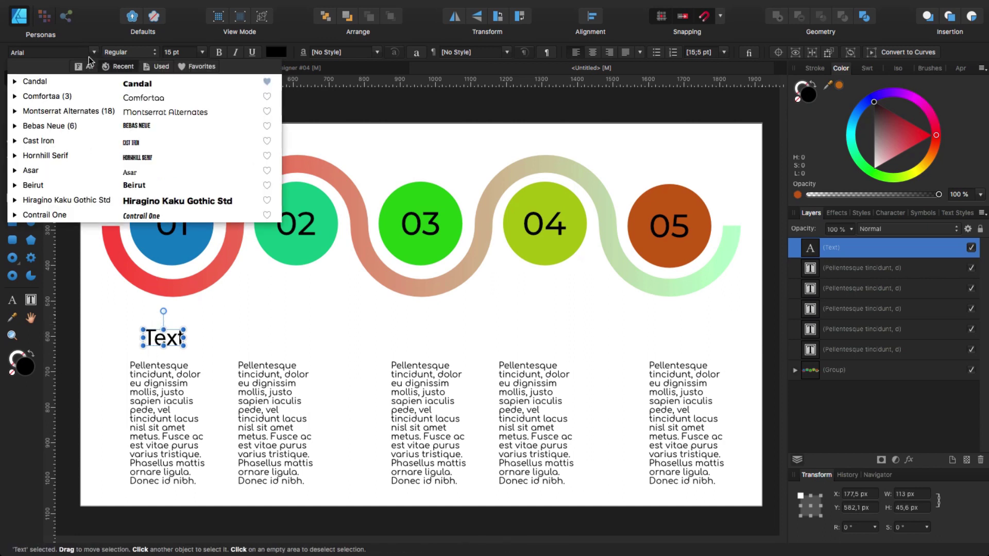
pyautogui.click(53, 81)
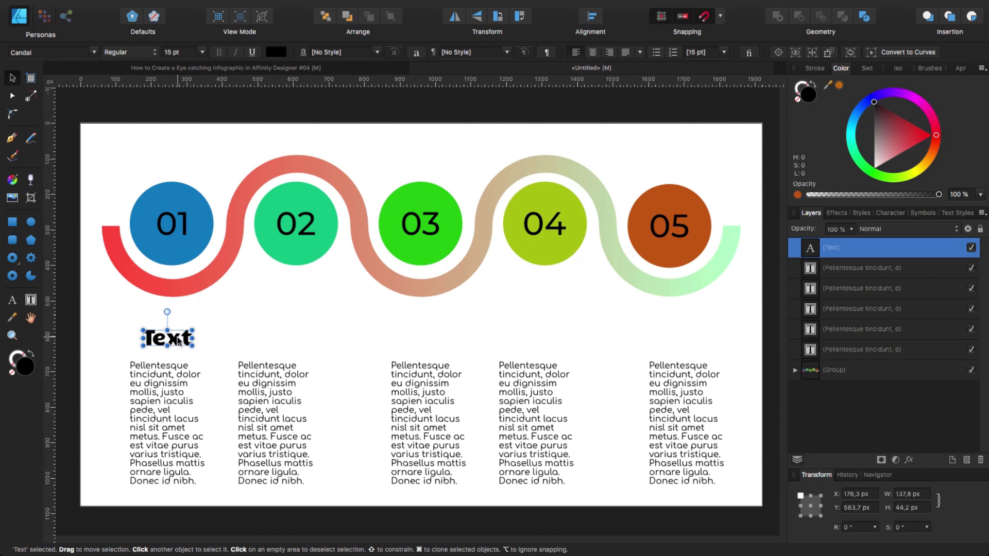
# - Place four duplicates of the heading above the other descriptions and align all five headings vertically by their bottoms
pyautogui.moveTo(178, 340)
pyautogui.mouseDown()
pyautogui.moveTo(277, 333)
pyautogui.moveTo(282, 343)
pyautogui.moveTo(431, 347)
pyautogui.moveTo(674, 338)
pyautogui.mouseUp()
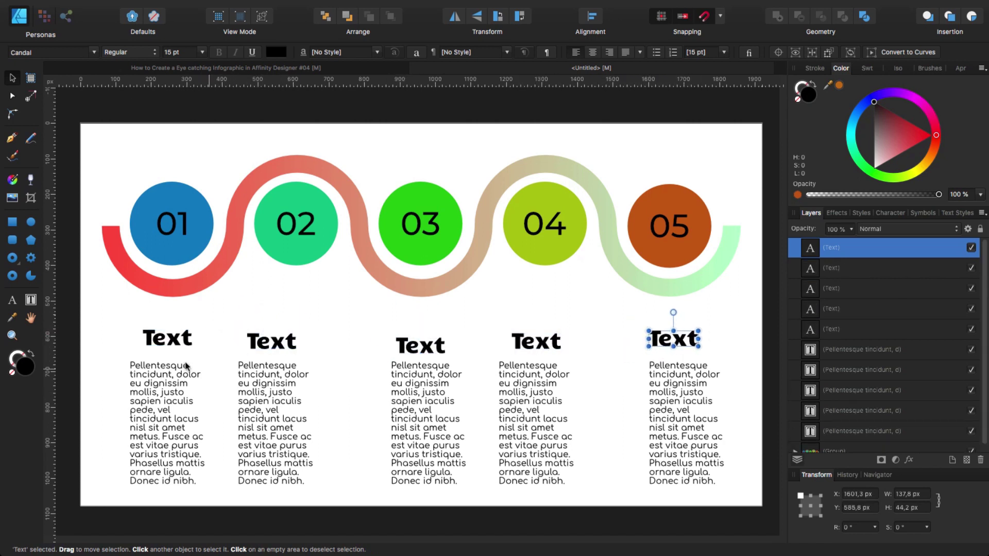
pyautogui.moveTo(109, 313); pyautogui.dragTo(727, 366)
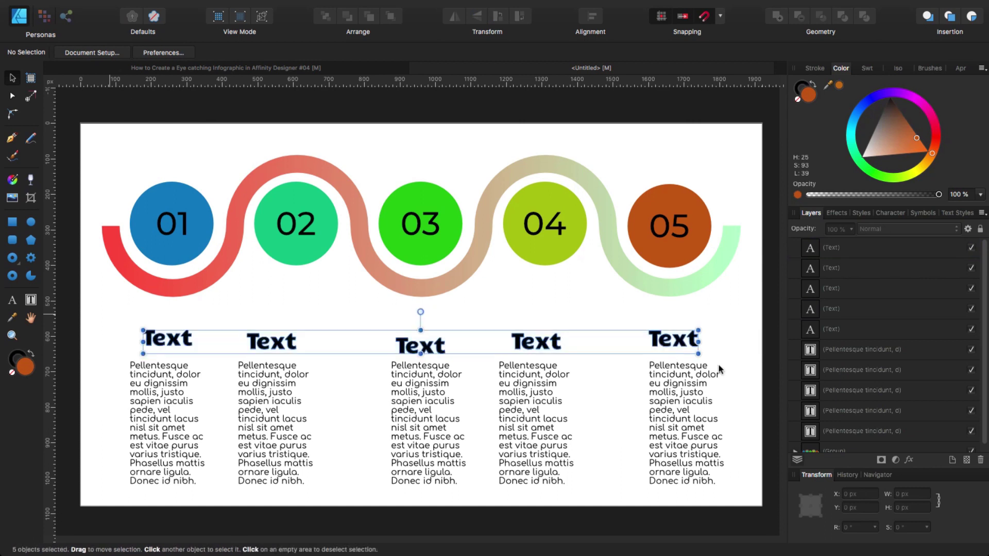
pyautogui.click(592, 16)
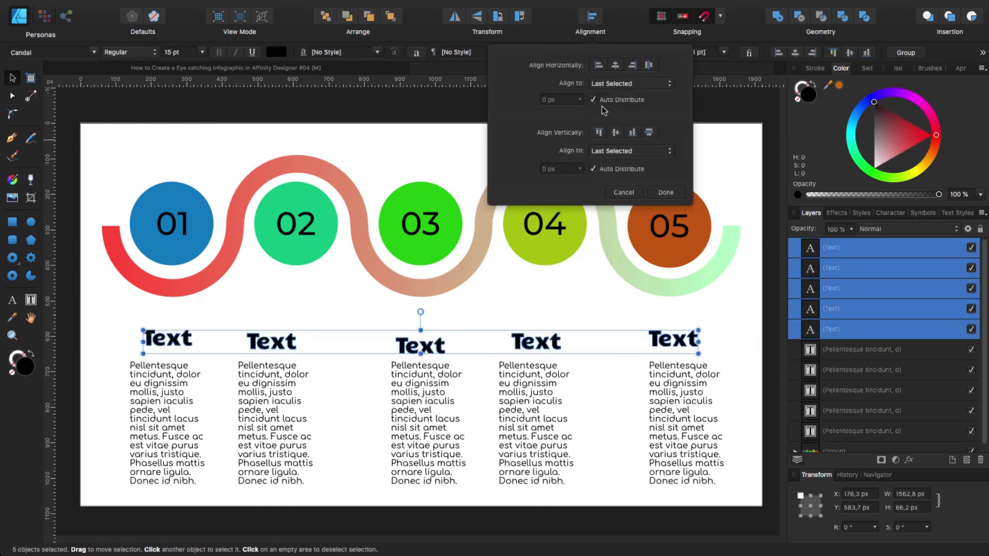
pyautogui.click(632, 133)
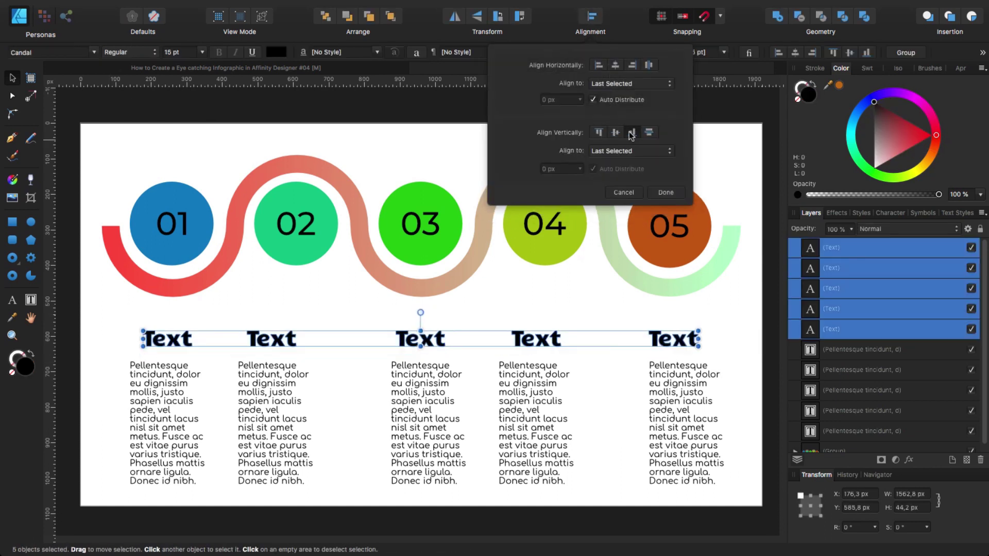
pyautogui.click(661, 194)
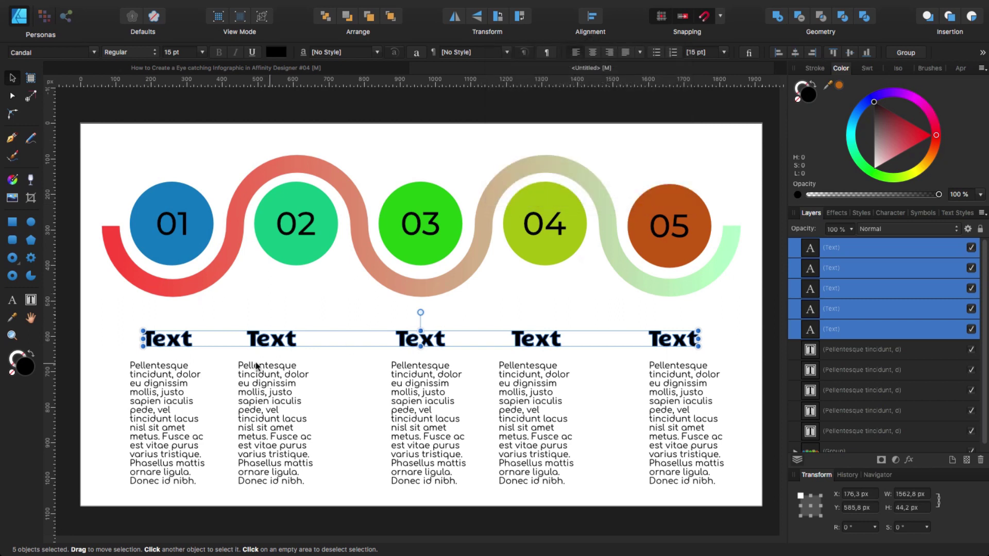
pyautogui.click(109, 412)
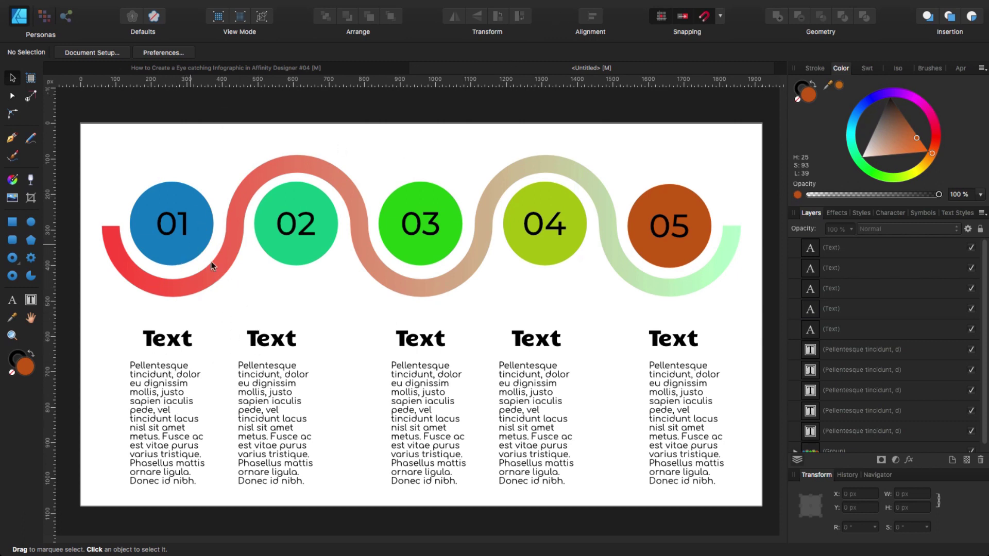
# - Ungroup the ribbon, circles and labels, and centre the first heading and description horizontally on circle 01
pyautogui.click(148, 243)
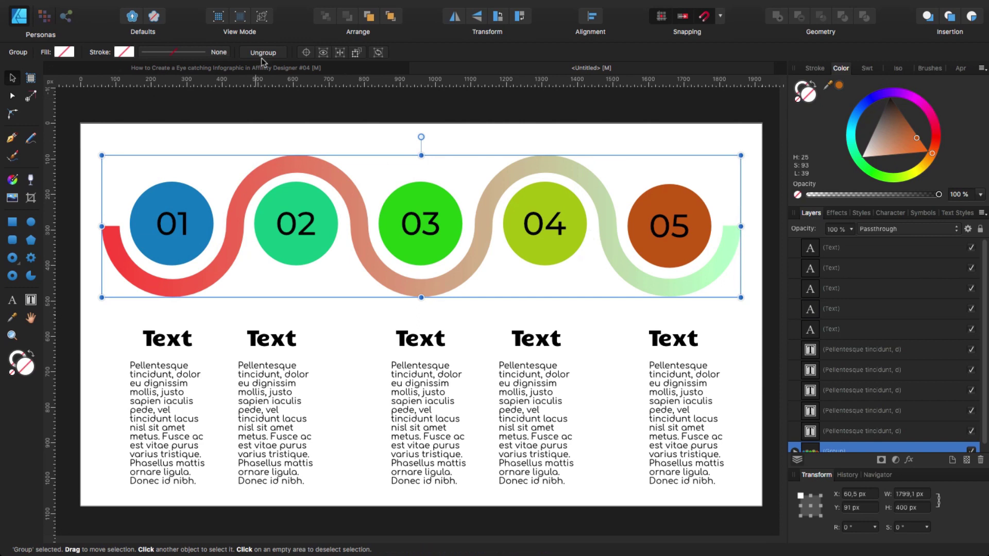
pyautogui.click(201, 162)
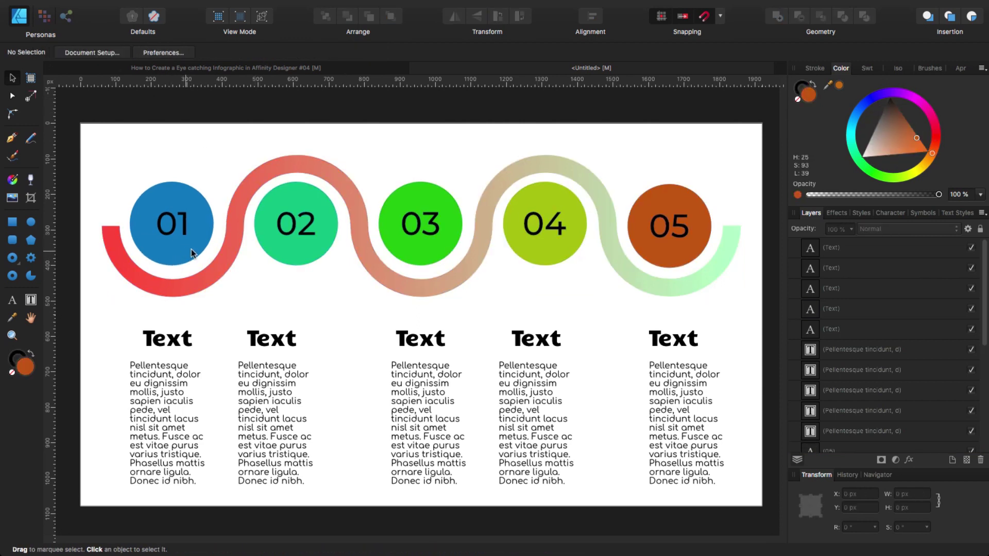
pyautogui.click(173, 407)
pyautogui.keyDown('shift'); pyautogui.click(159, 342); pyautogui.keyUp('shift')
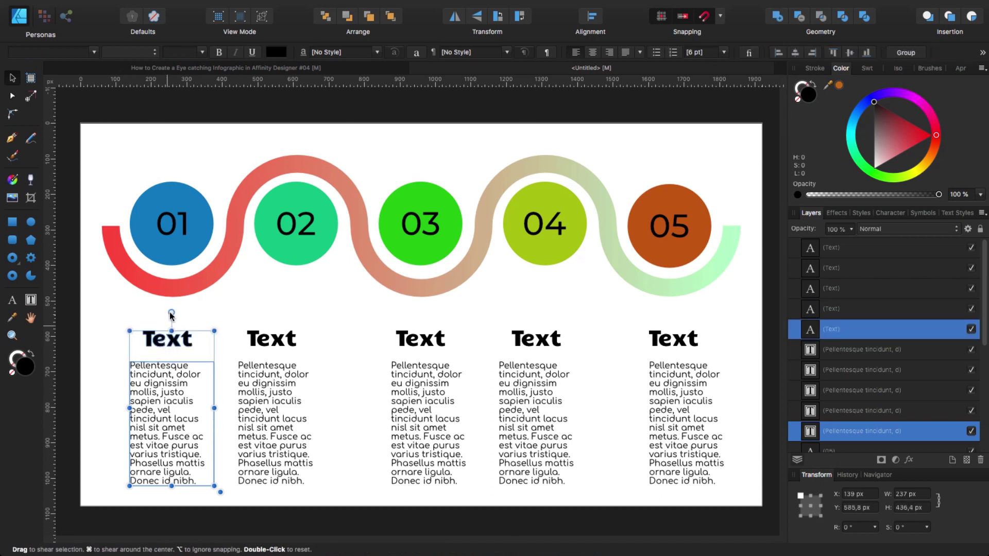
pyautogui.keyDown('shift'); pyautogui.click(172, 249); pyautogui.keyUp('shift')
pyautogui.click(594, 19)
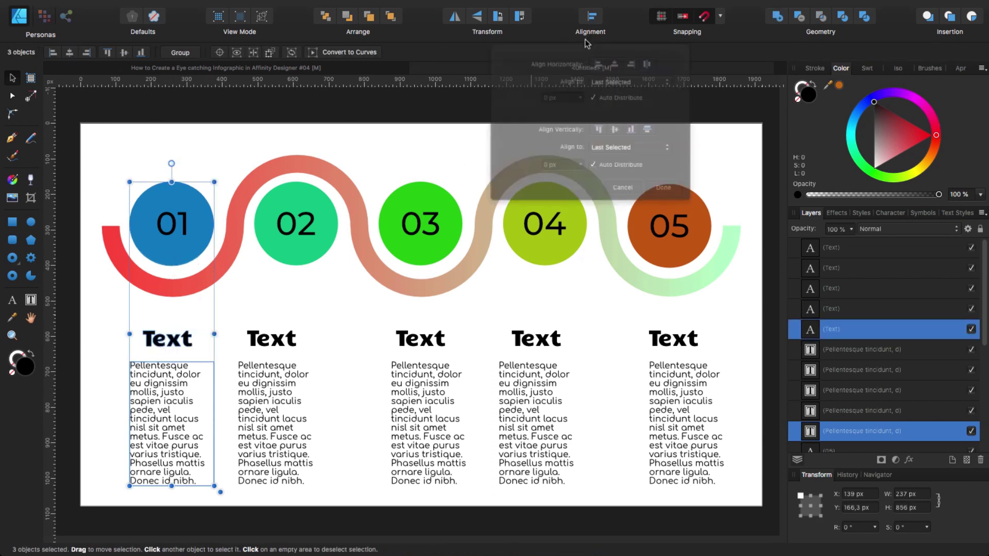
pyautogui.click(614, 66)
pyautogui.click(665, 192)
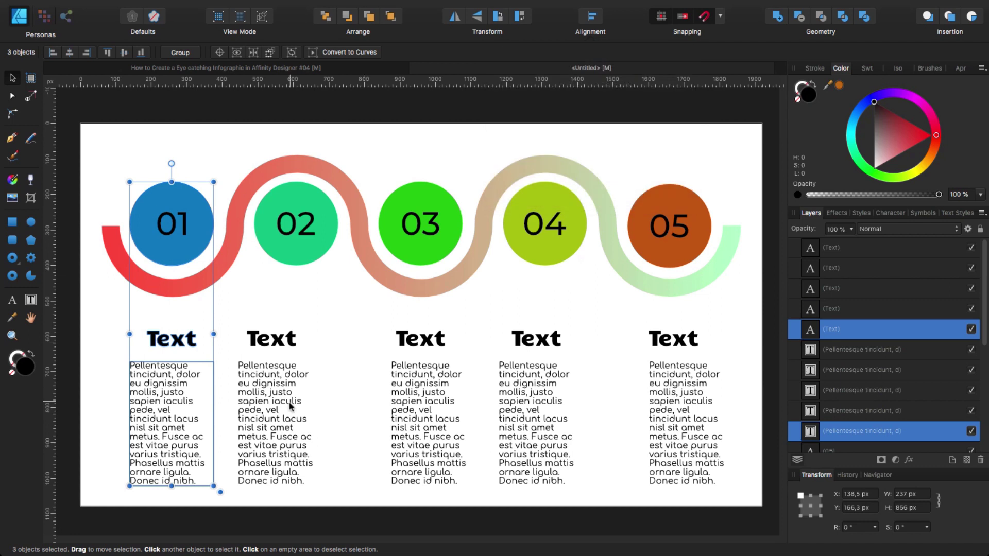
# - Centre the second heading and description horizontally on circle 02
pyautogui.click(265, 368)
pyautogui.keyDown('shift'); pyautogui.click(264, 347); pyautogui.keyUp('shift')
pyautogui.keyDown('shift'); pyautogui.click(304, 258); pyautogui.keyUp('shift')
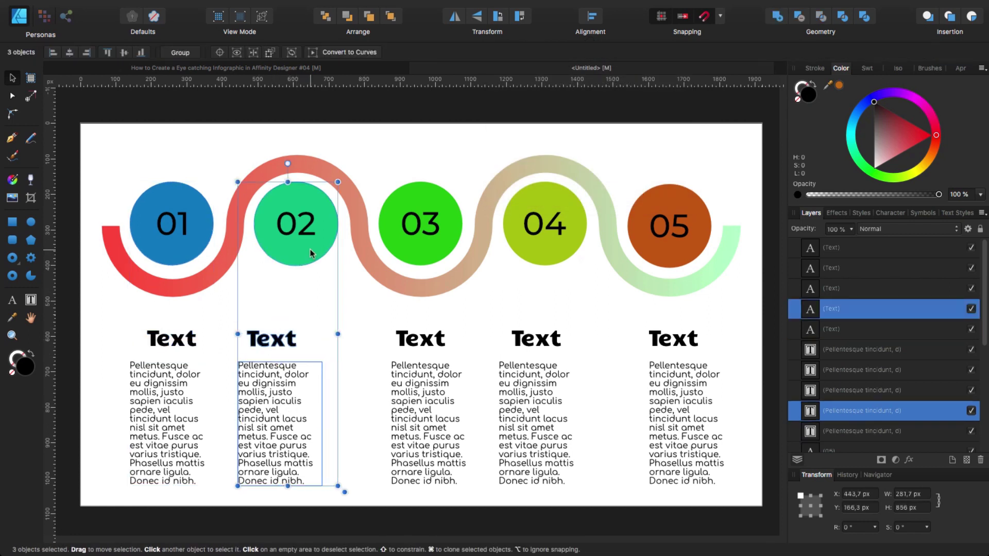
pyautogui.click(591, 17)
pyautogui.click(615, 65)
pyautogui.click(665, 192)
# - Centre the third heading and description horizontally on circle 03
pyautogui.click(407, 412)
pyautogui.keyDown('shift'); pyautogui.click(420, 340); pyautogui.keyUp('shift')
pyautogui.keyDown('shift'); pyautogui.click(419, 249); pyautogui.keyUp('shift')
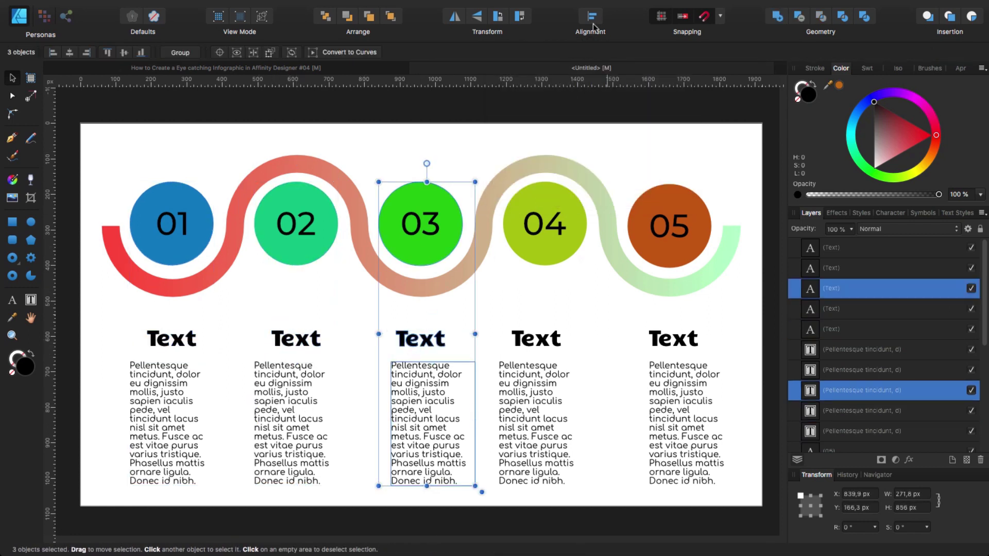
pyautogui.click(591, 17)
pyautogui.click(615, 65)
pyautogui.click(665, 192)
# - Centre the fourth heading and description horizontally on circle 04
pyautogui.click(530, 412)
pyautogui.keyDown('shift'); pyautogui.click(540, 252); pyautogui.keyUp('shift')
pyautogui.click(591, 16)
pyautogui.click(614, 65)
pyautogui.click(665, 192)
# - Centre the fifth heading and description horizontally on circle 05
pyautogui.click(680, 422)
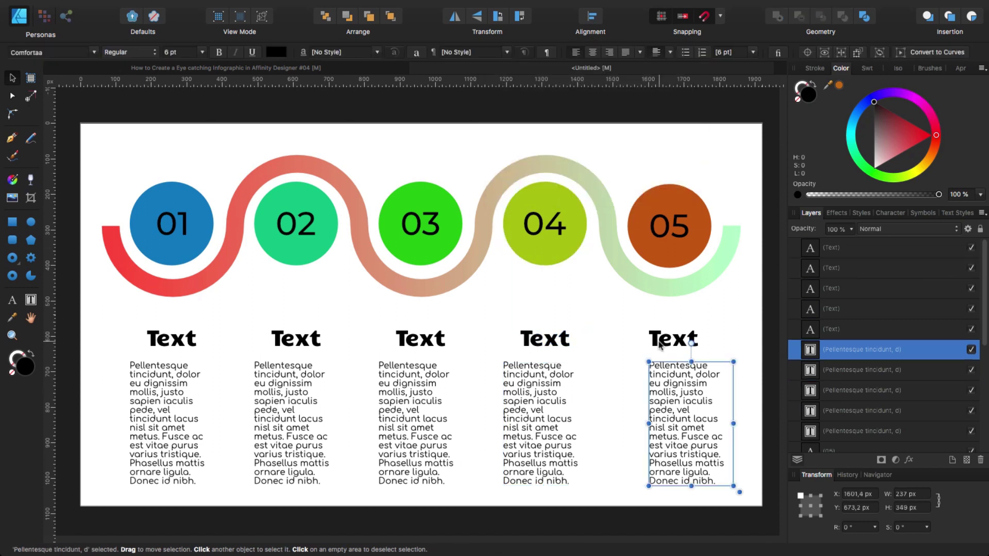
pyautogui.keyDown('shift'); pyautogui.click(673, 339); pyautogui.keyUp('shift')
pyautogui.keyDown('shift'); pyautogui.click(669, 242); pyautogui.keyUp('shift')
pyautogui.click(591, 17)
pyautogui.click(632, 66)
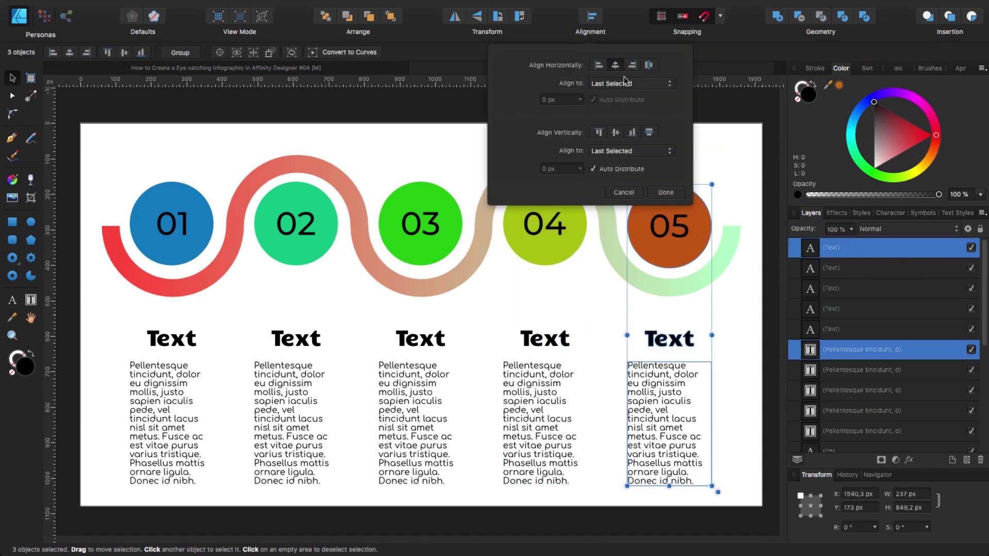
pyautogui.click(666, 192)
pyautogui.click(151, 357)
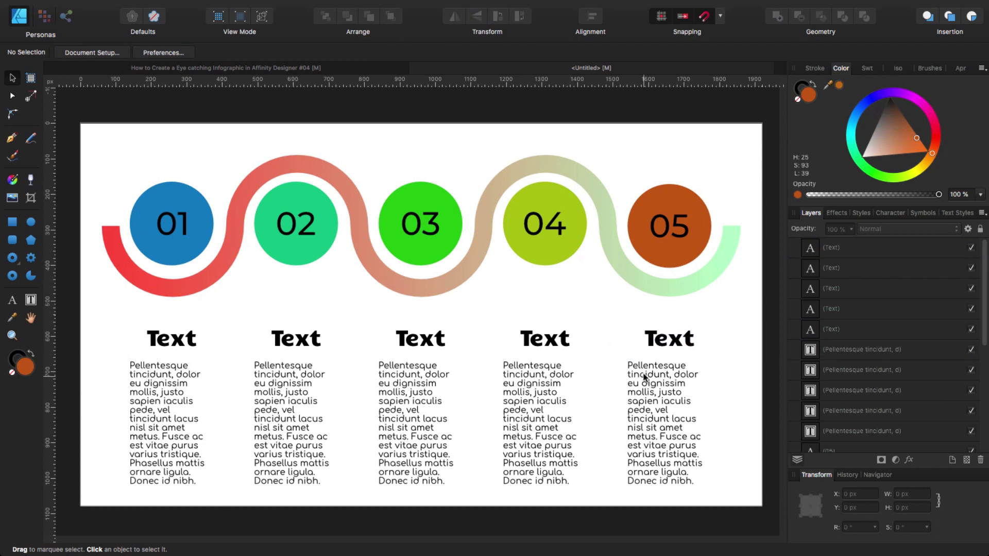
# - Draw a 1920 by 1080 px rectangle covering the whole page and send it to the back
pyautogui.click(13, 225)
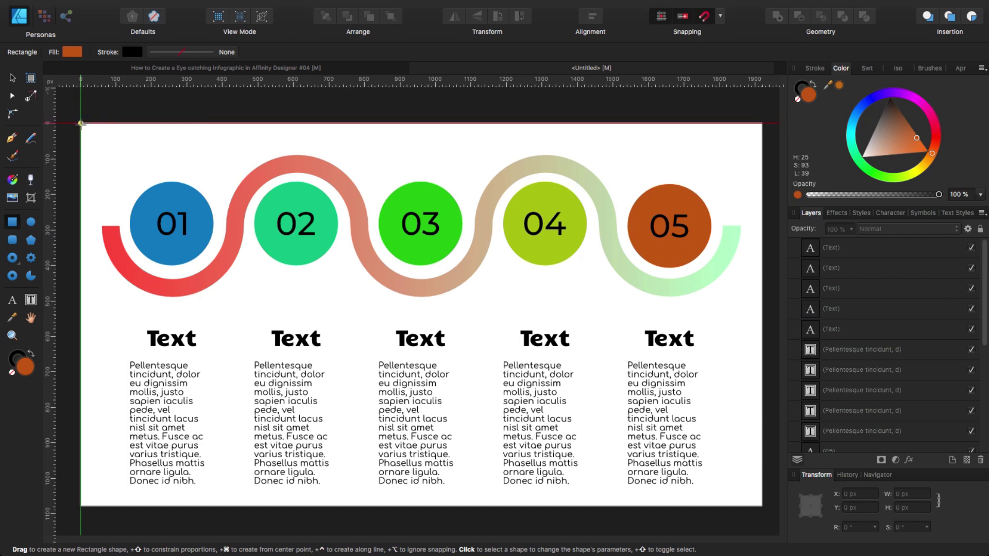
pyautogui.moveTo(80, 124); pyautogui.dragTo(762, 506)
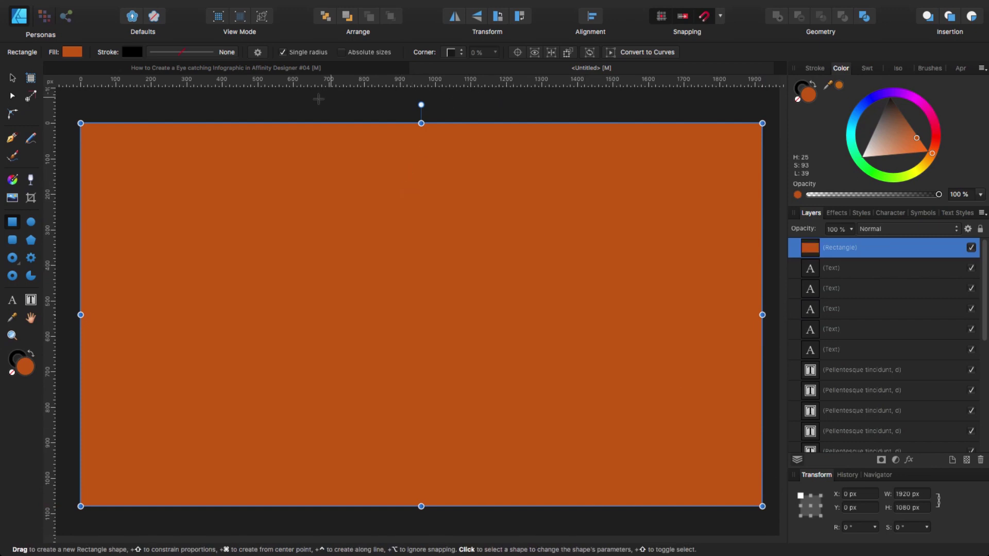
pyautogui.click(325, 16)
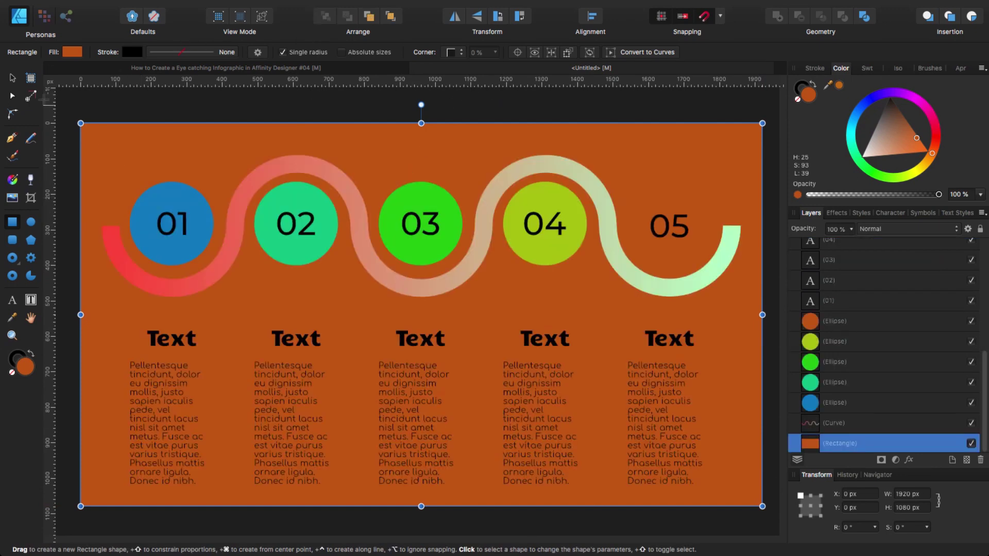
# - Open the colour swatches for the background rectangle's fill
pyautogui.click(72, 52)
pyautogui.click(84, 67)
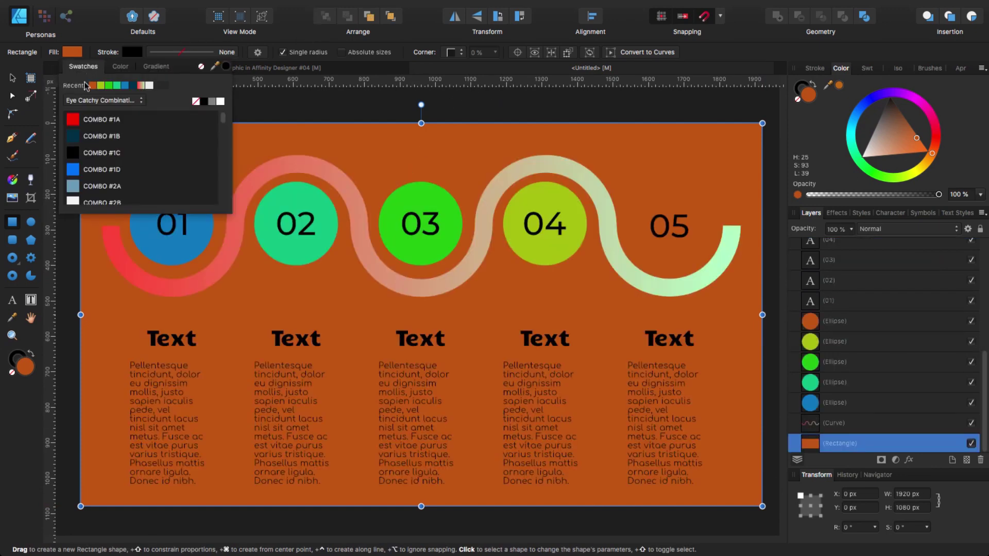